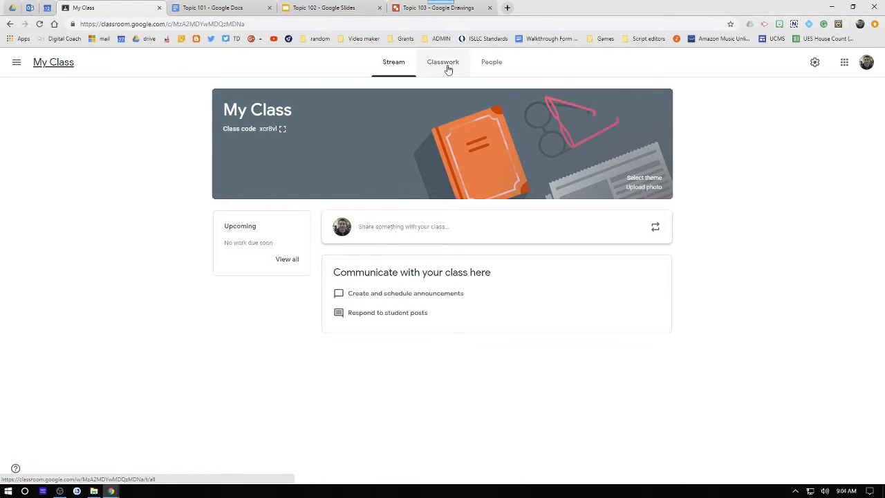
- Switch from My Class to the SS 2016-17 class through the class menu and back to My Class
{"action": "left_click", "coordinate": [17, 67]}
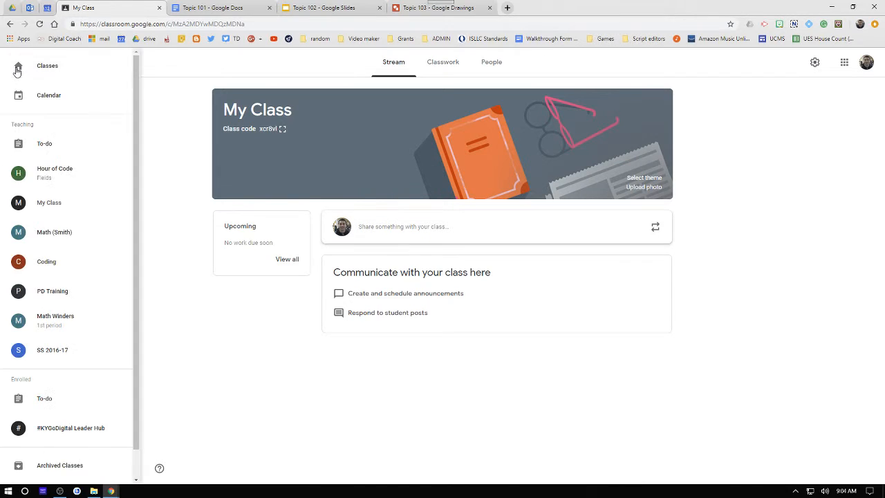
{"action": "left_click", "coordinate": [59, 352]}
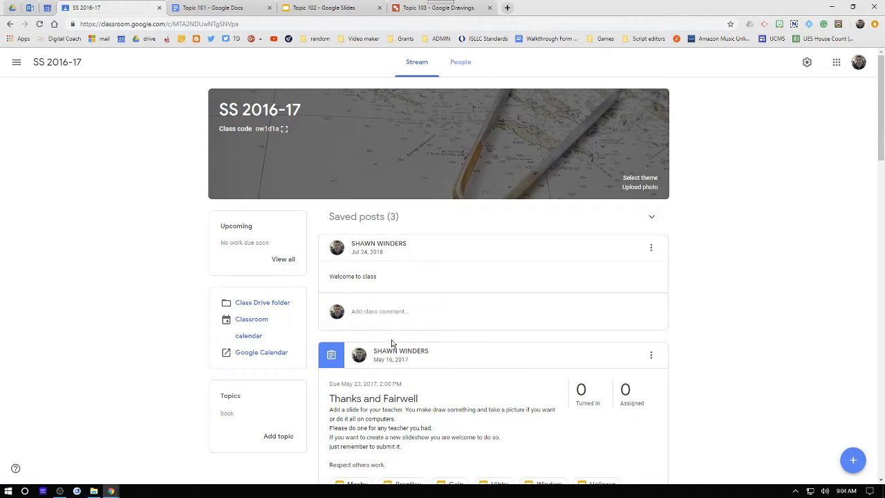
{"action": "scroll", "coordinate": [392, 343], "scroll_direction": "down", "scroll_amount": 3}
{"action": "left_click", "coordinate": [415, 69]}
{"action": "left_click", "coordinate": [17, 62]}
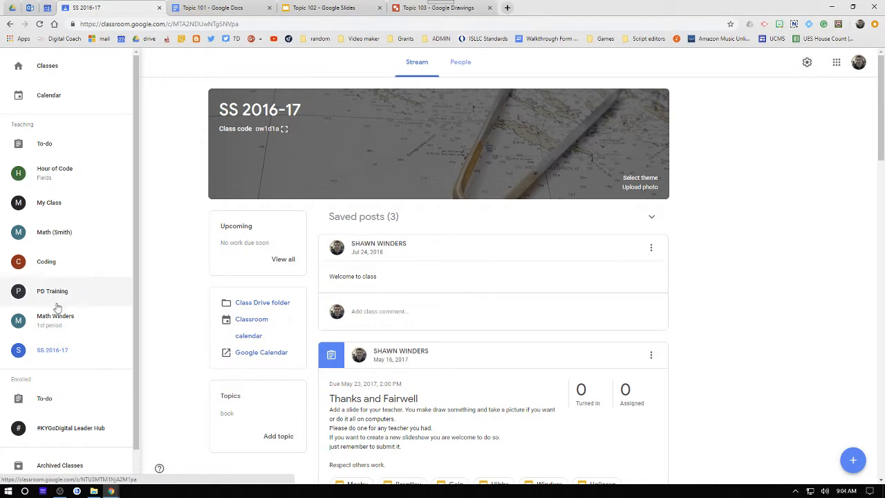
{"action": "left_click", "coordinate": [45, 202]}
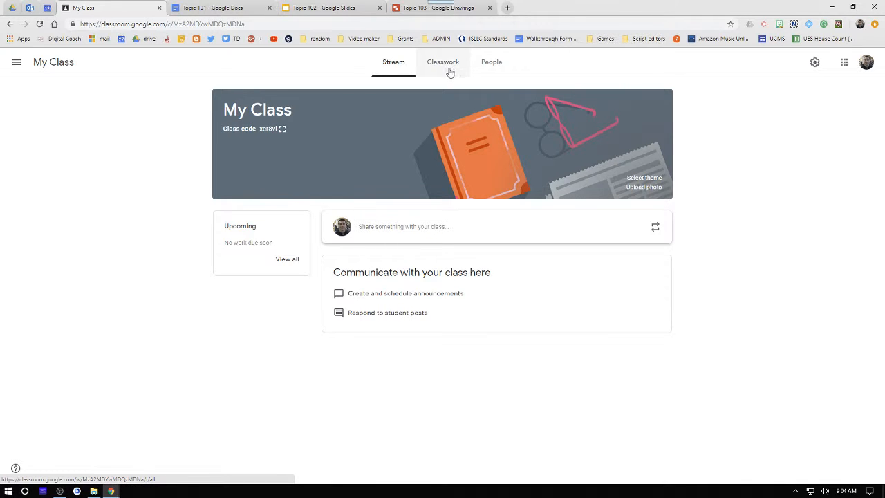
- View the class's People list, then display the class code enlarged and close it
{"action": "left_click", "coordinate": [487, 71]}
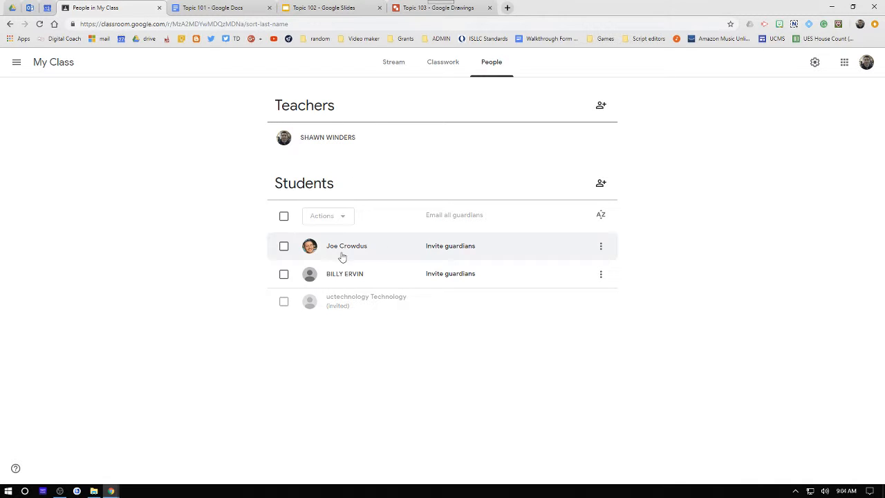
{"action": "left_click", "coordinate": [380, 61]}
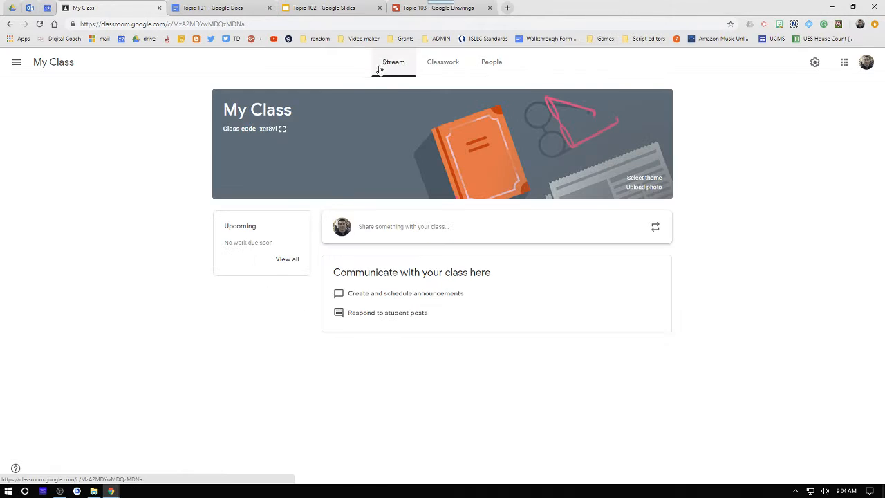
{"action": "left_click", "coordinate": [282, 130]}
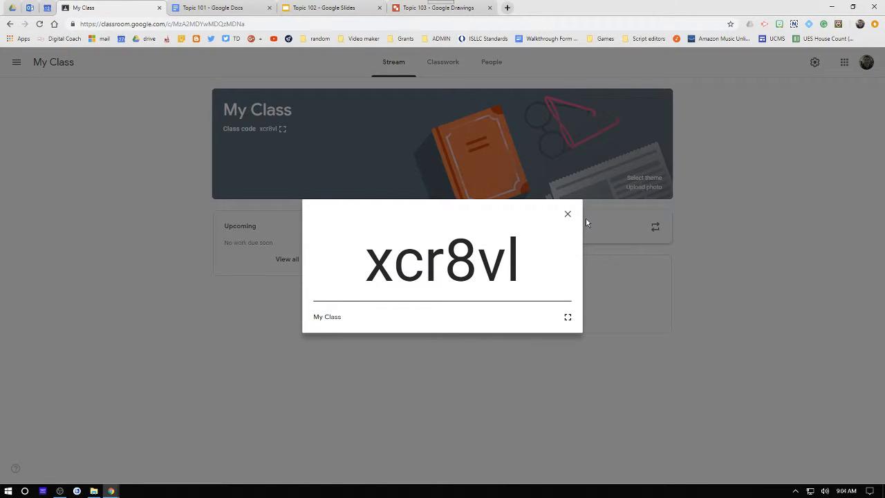
{"action": "left_click", "coordinate": [568, 214]}
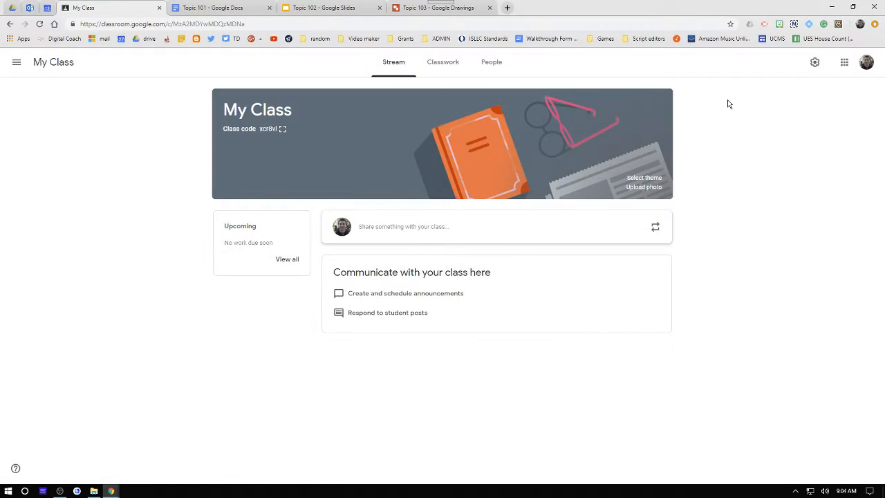
- Open the class settings to review the class code and Stream posting options, then close settings
{"action": "left_click", "coordinate": [814, 64]}
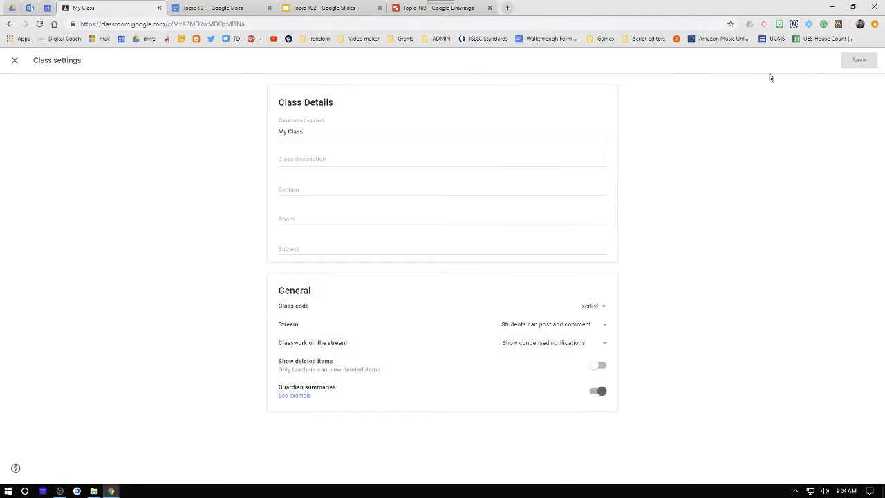
{"action": "left_click", "coordinate": [603, 307]}
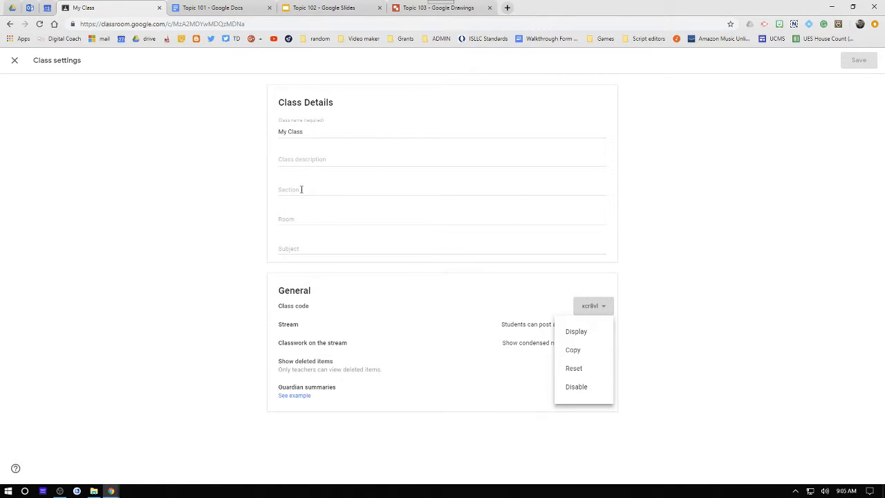
{"action": "left_click", "coordinate": [759, 199]}
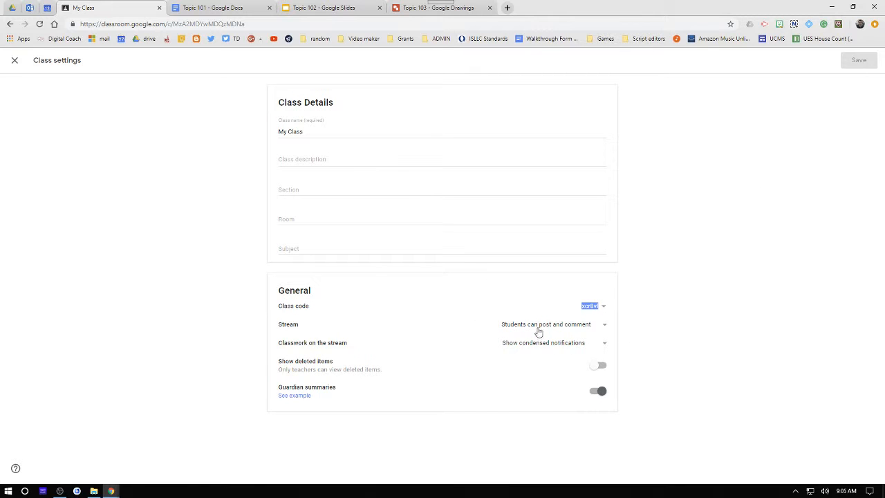
{"action": "left_click", "coordinate": [570, 332]}
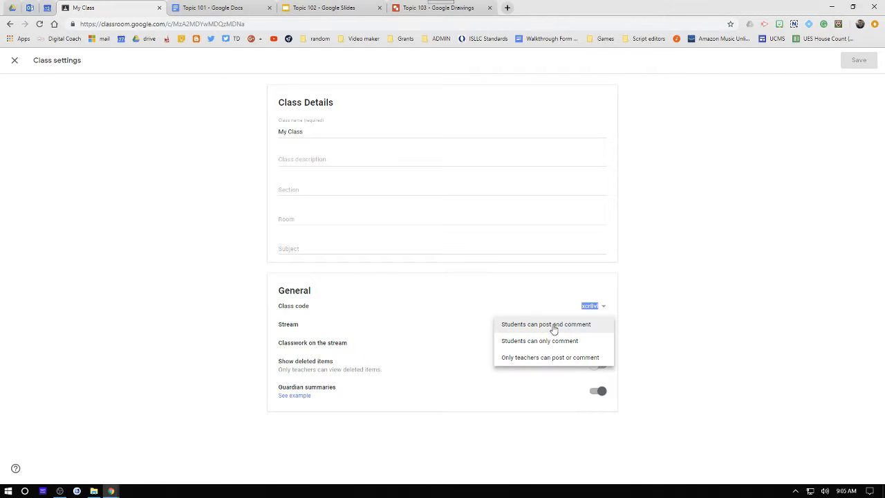
{"action": "left_click", "coordinate": [713, 305]}
{"action": "left_click", "coordinate": [15, 61]}
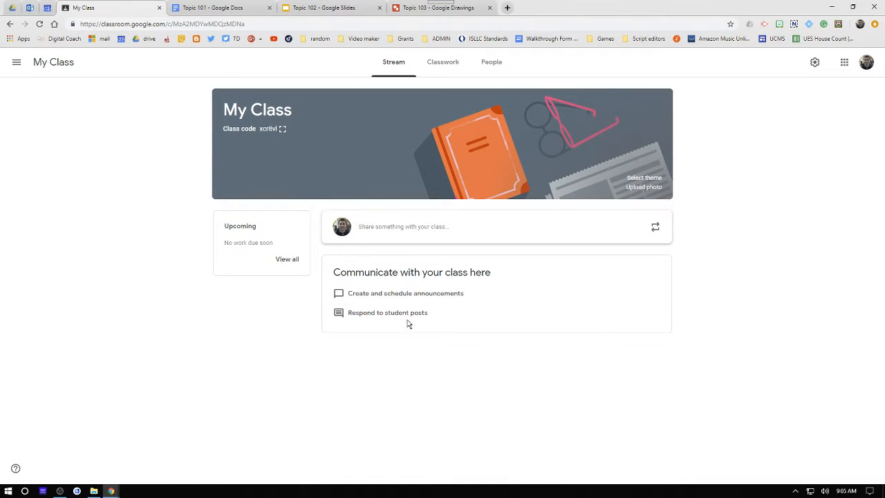
- On the People page, select the first student and open the Actions menu to view its options
{"action": "left_click", "coordinate": [487, 68]}
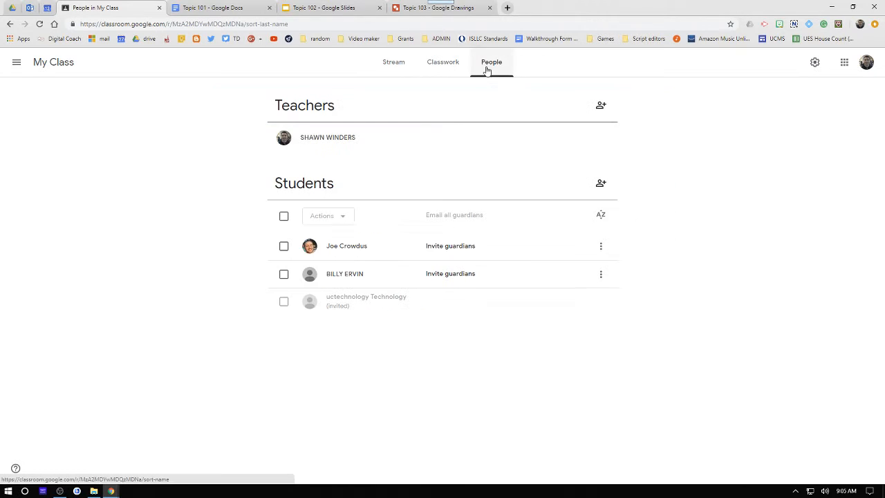
{"action": "left_click", "coordinate": [285, 246]}
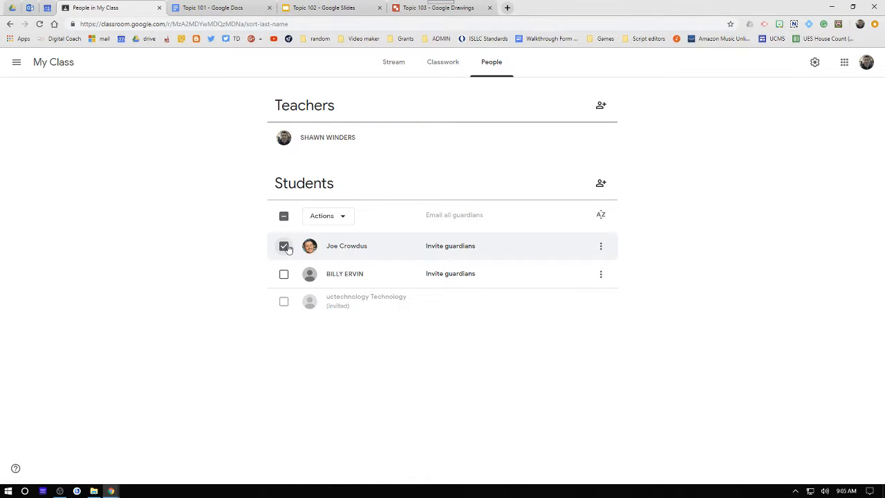
{"action": "left_click", "coordinate": [348, 216]}
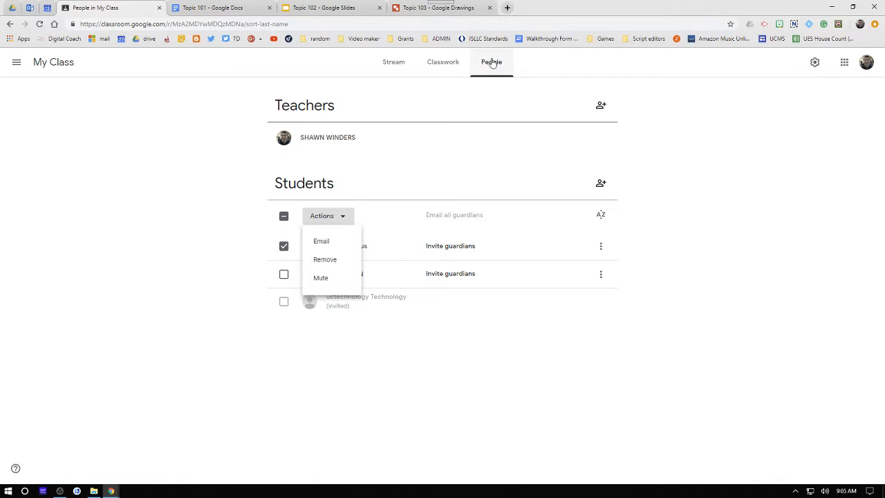
{"action": "left_click", "coordinate": [409, 64]}
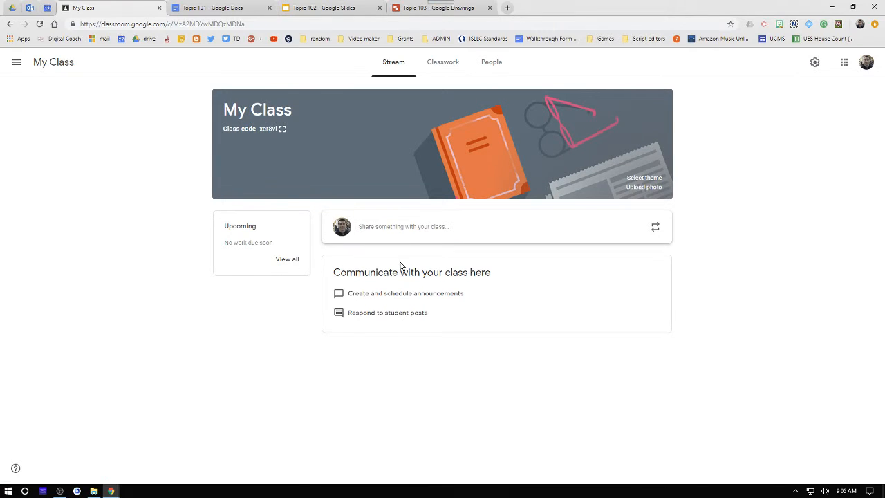
- Post an announcement to the class stream reading "Study for Test on Tuesday"
{"action": "left_click", "coordinate": [446, 231]}
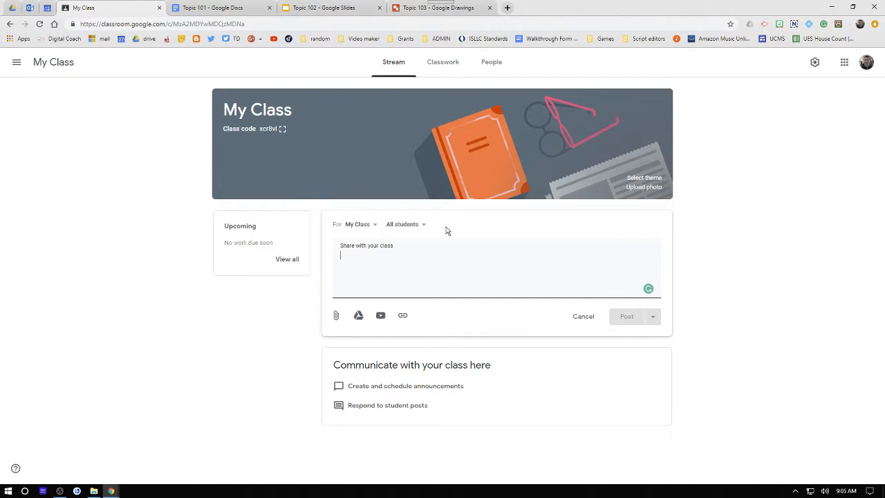
{"action": "type", "text": "Study for Test on Tuesday"}
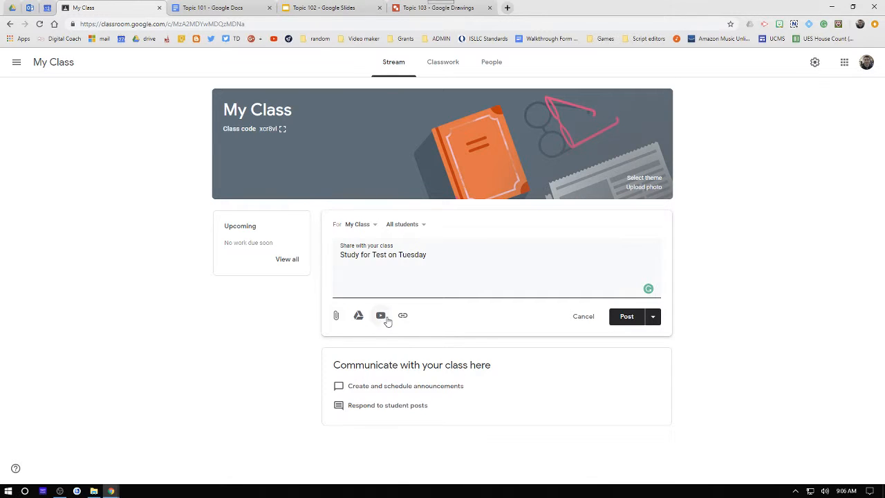
{"action": "left_click", "coordinate": [653, 317]}
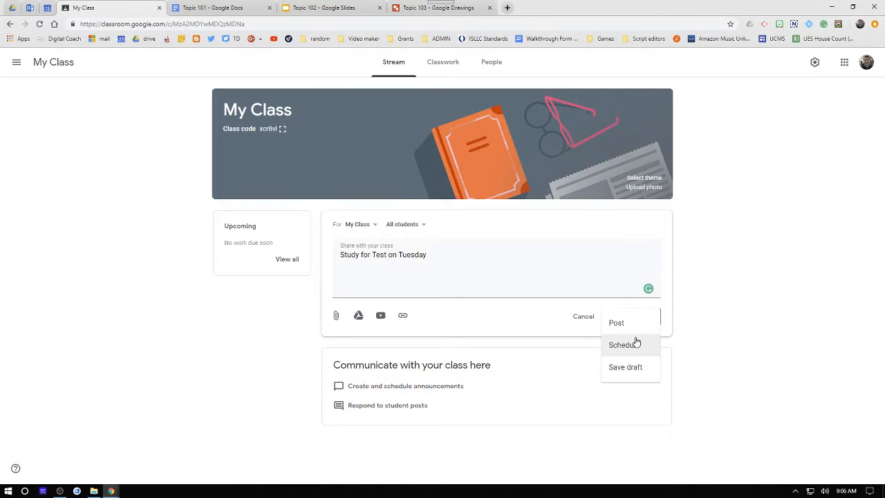
{"action": "left_click", "coordinate": [631, 326]}
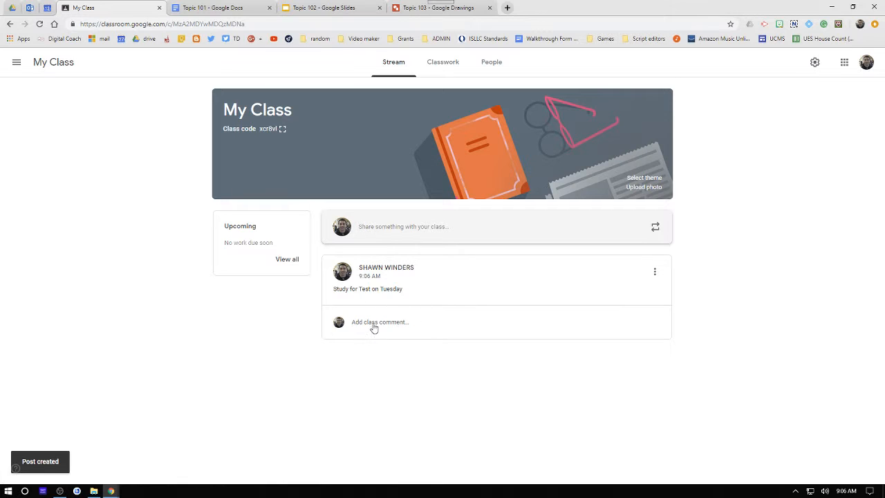
- Open the new announcement's comment field and its options menu, then dismiss the menu
{"action": "left_click", "coordinate": [392, 328]}
{"action": "left_click", "coordinate": [397, 362]}
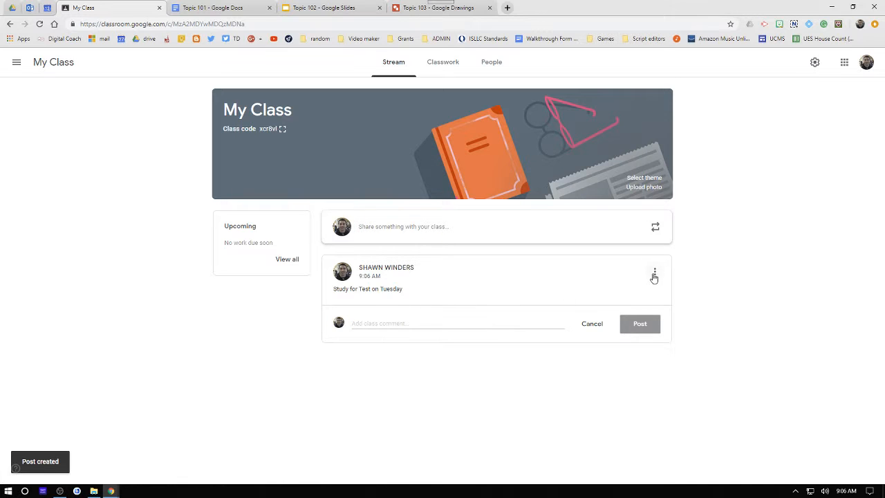
{"action": "left_click", "coordinate": [654, 272]}
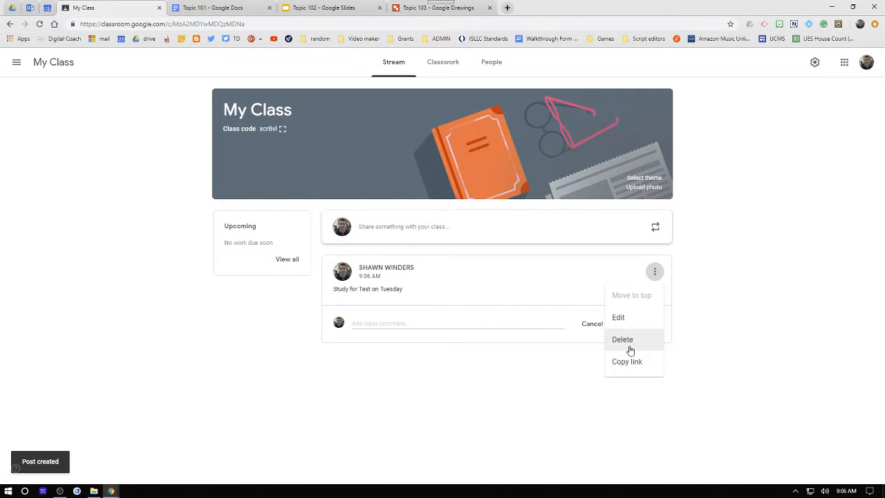
{"action": "left_click", "coordinate": [463, 378]}
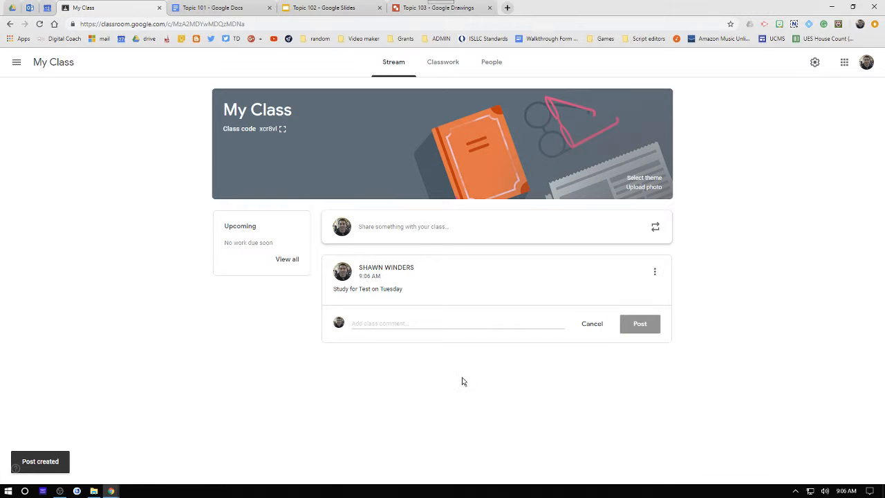
- Open the Classwork page and view the Class Drive folder in a new tab, then close the extra tab
{"action": "left_click", "coordinate": [427, 70]}
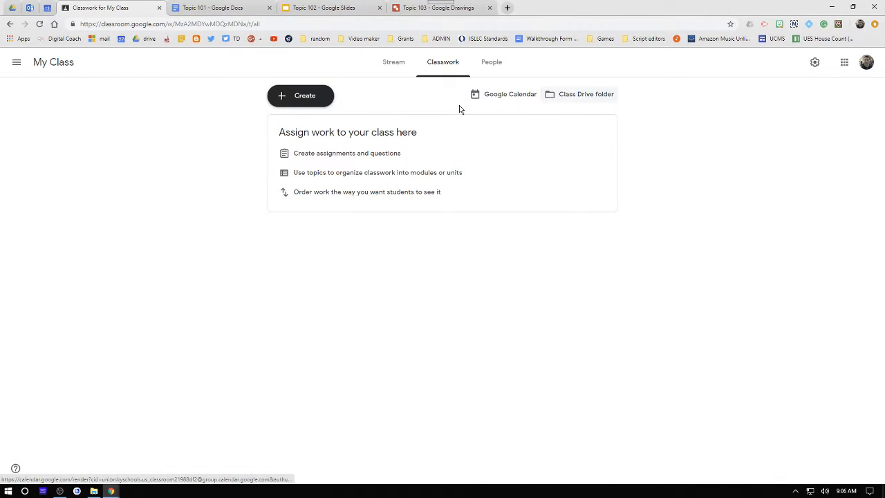
{"action": "left_click", "coordinate": [571, 99]}
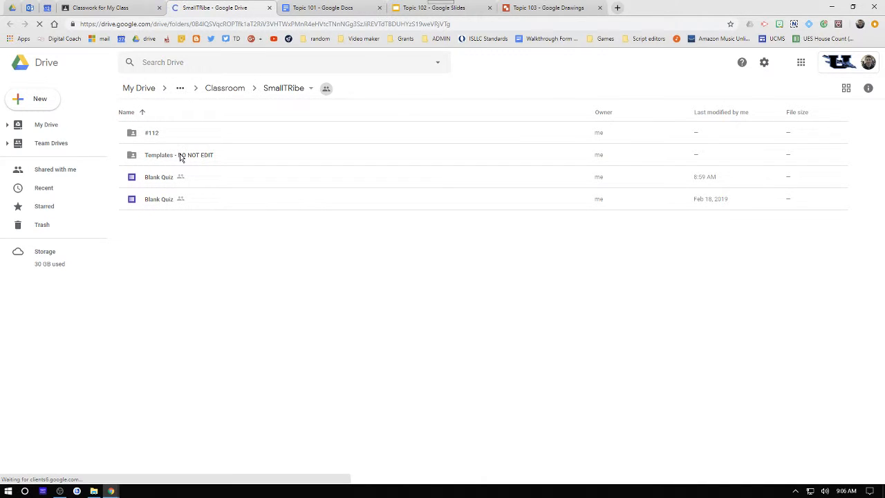
{"action": "left_click", "coordinate": [113, 12]}
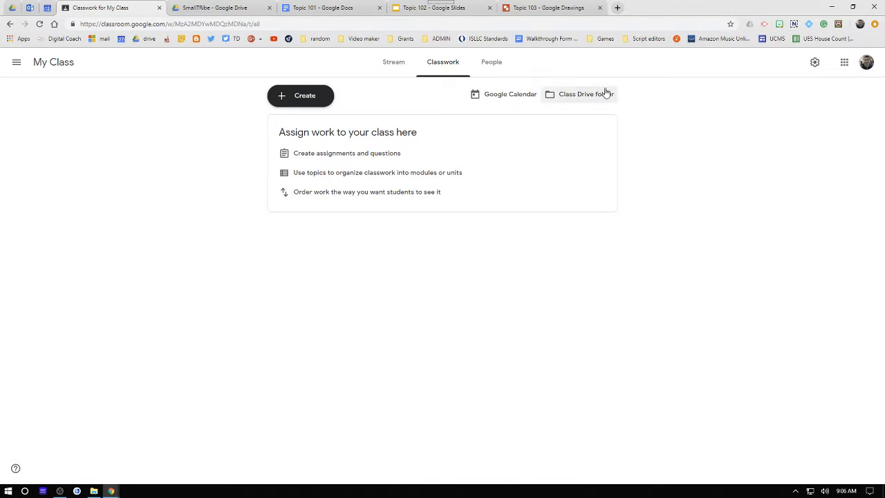
{"action": "left_click", "coordinate": [559, 97]}
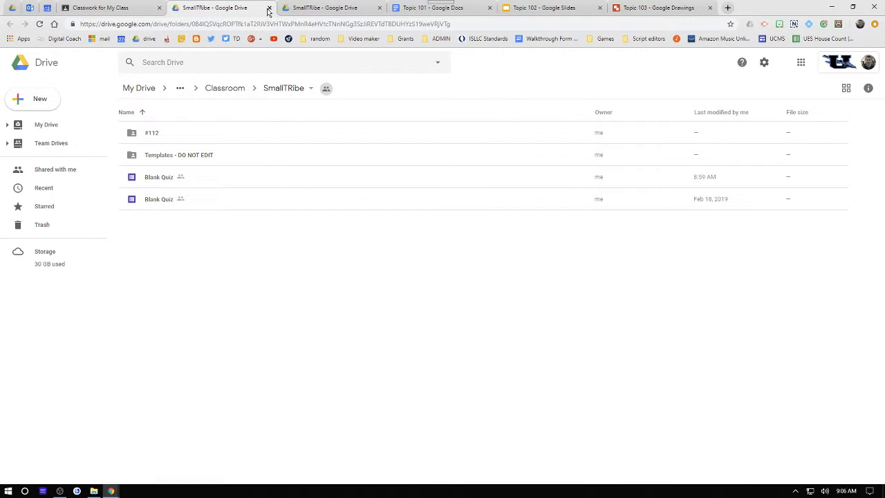
{"action": "left_click", "coordinate": [269, 8]}
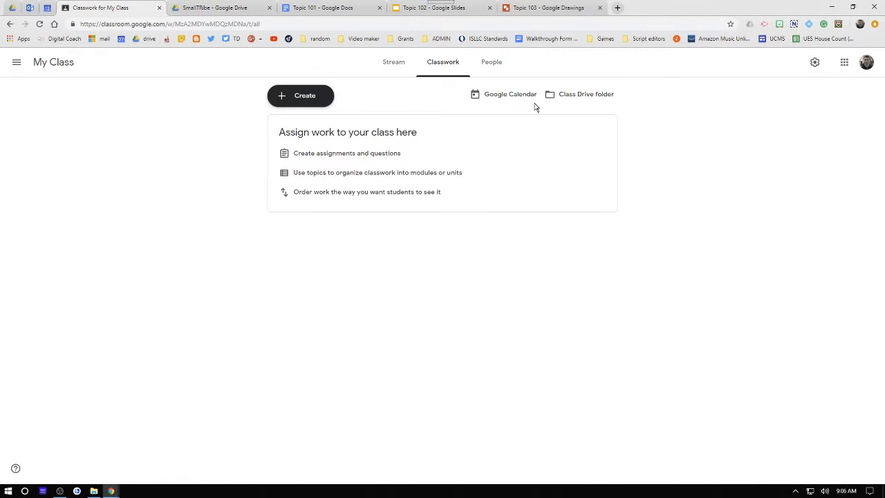
- Create a classwork topic named CS
{"action": "left_click", "coordinate": [302, 104]}
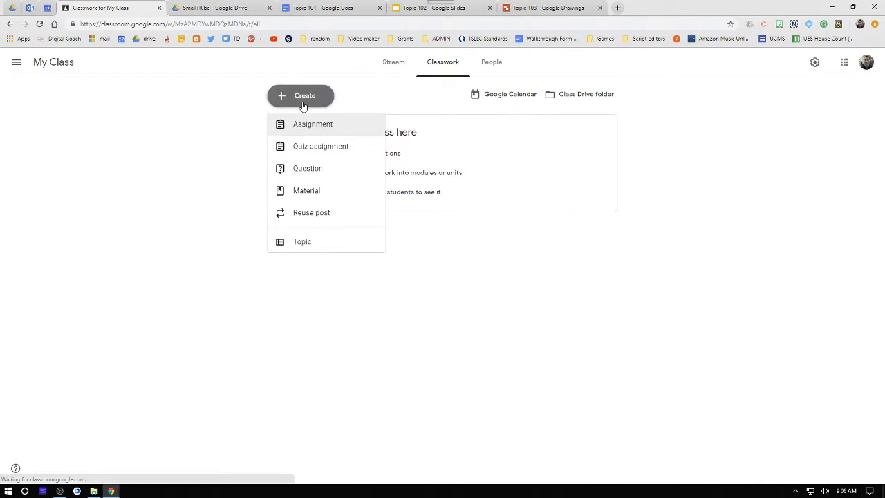
{"action": "left_click", "coordinate": [306, 246]}
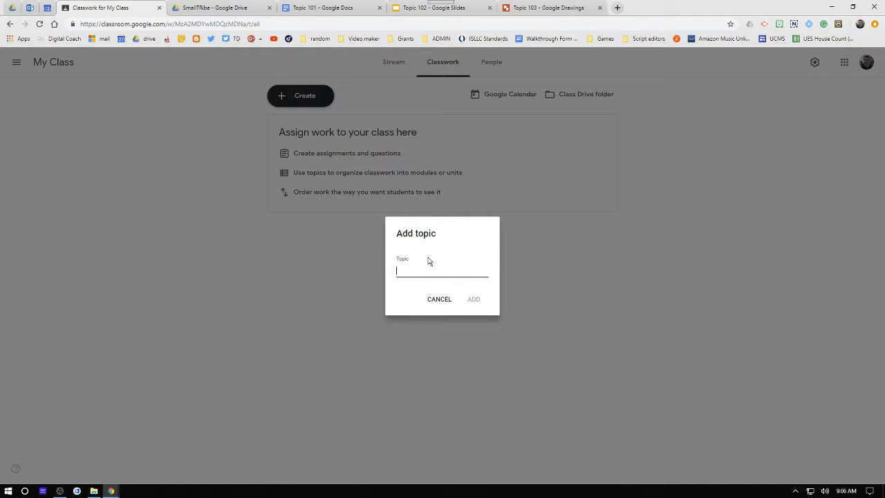
{"action": "left_click", "coordinate": [463, 296]}
- Create a second classwork topic named RT
{"action": "left_click", "coordinate": [311, 100]}
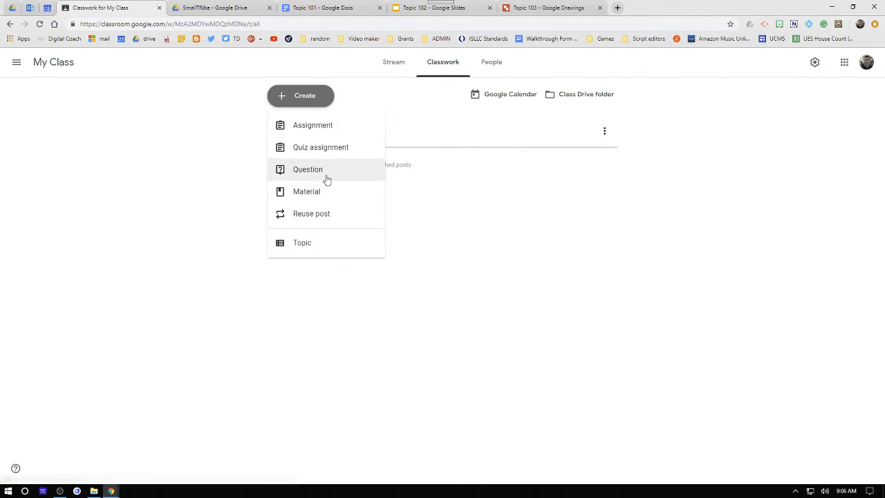
{"action": "left_click", "coordinate": [301, 250]}
{"action": "type", "text": "RT"}
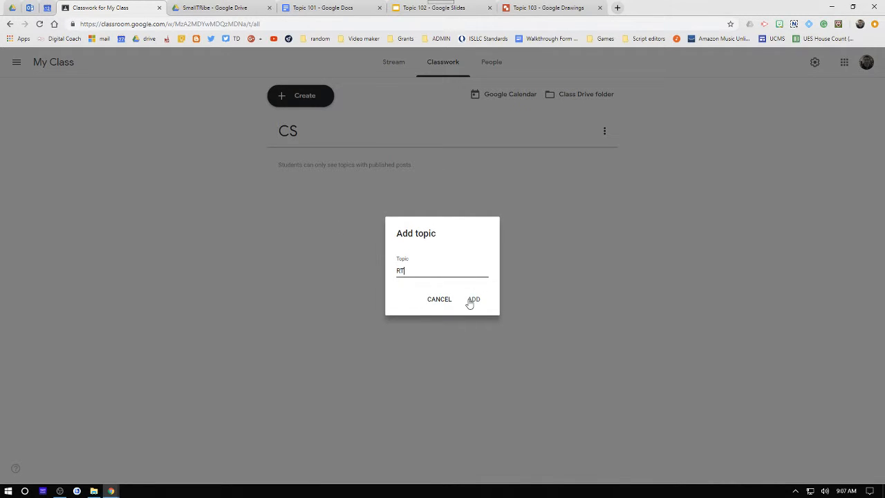
{"action": "left_click", "coordinate": [471, 300]}
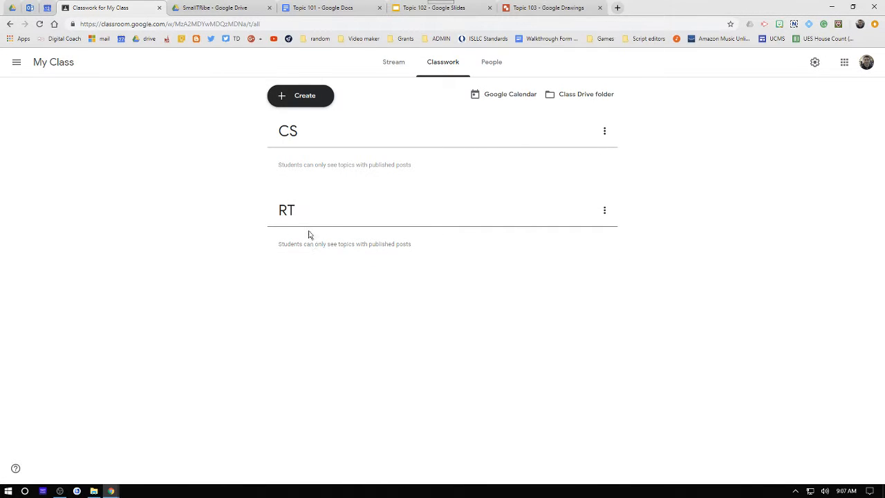
- Create a question reading "Who was your favorite character for our story?"
{"action": "left_click", "coordinate": [286, 97]}
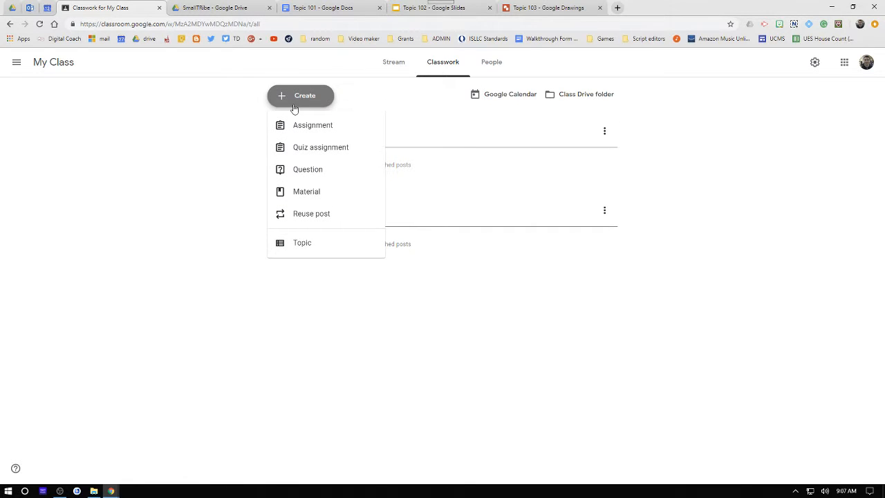
{"action": "left_click", "coordinate": [374, 170]}
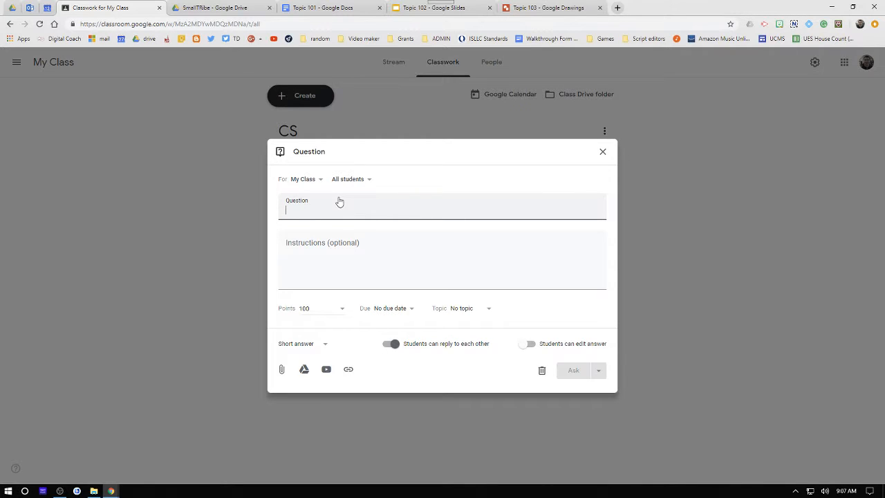
{"action": "type", "text": "Who"}
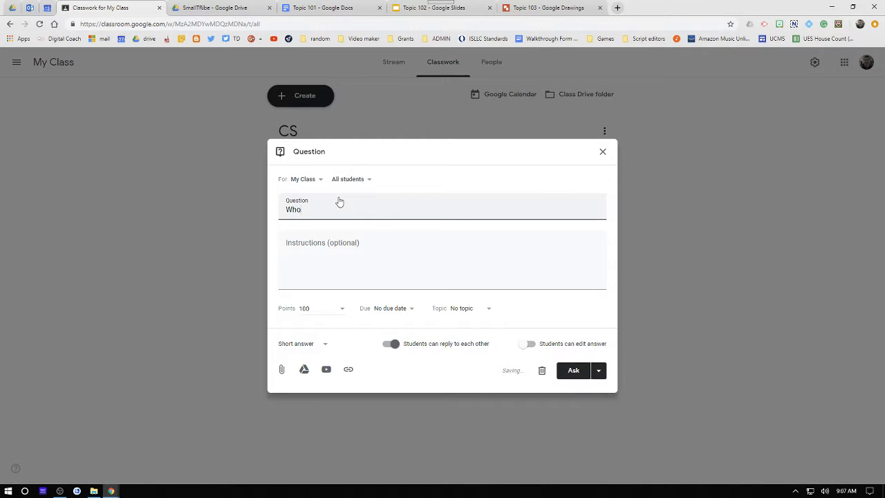
{"action": "type", "text": " was your favorite character for ou"}
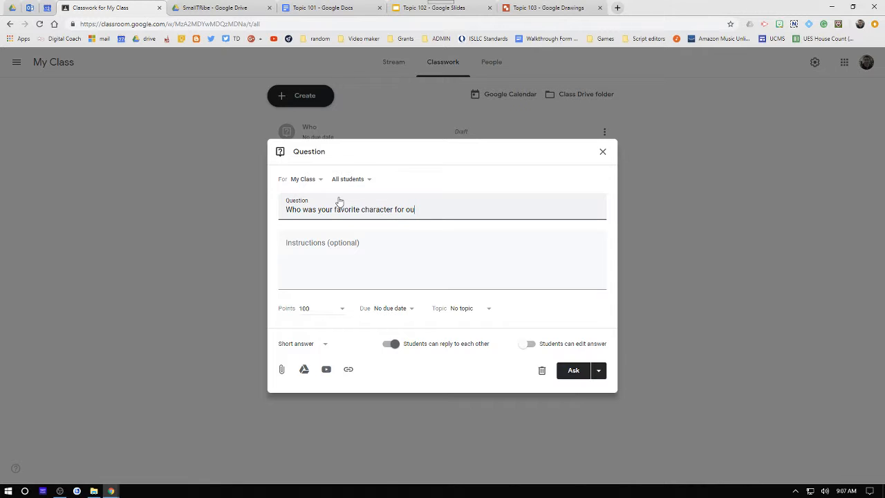
{"action": "type", "text": "st"}
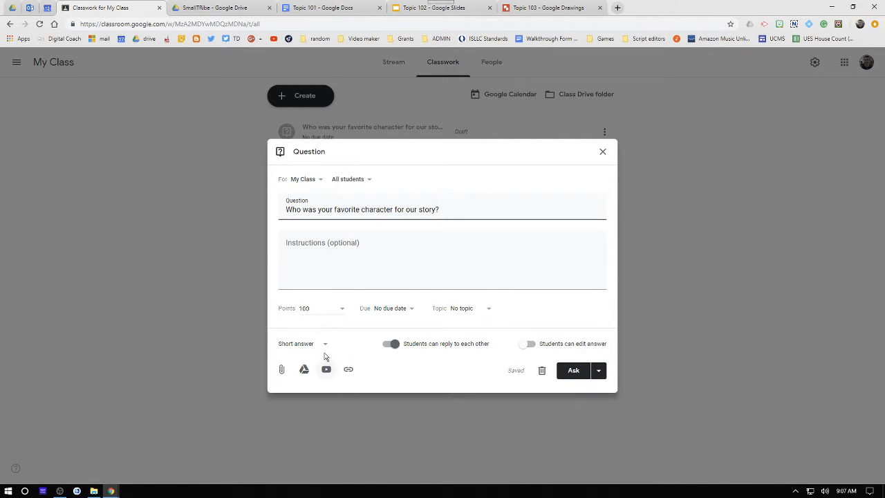
- Keep the short answer type and turn off letting students reply to each other
{"action": "left_click", "coordinate": [322, 346]}
{"action": "left_click", "coordinate": [335, 333]}
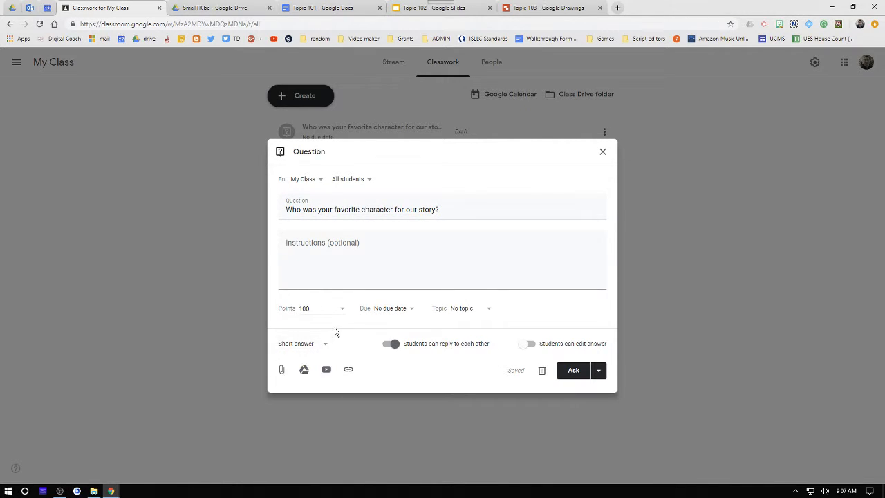
{"action": "left_click", "coordinate": [393, 344]}
{"action": "left_click", "coordinate": [531, 345]}
{"action": "left_click", "coordinate": [531, 347]}
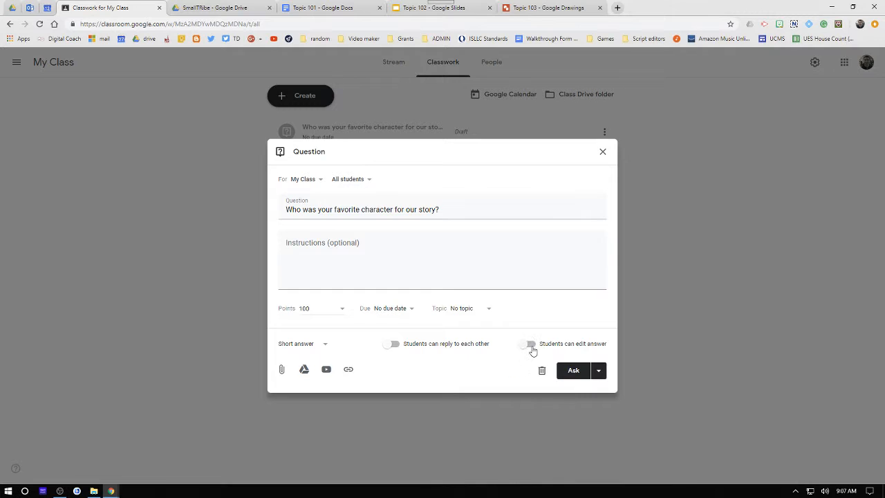
- Open the question's scheduling options and cancel without scheduling
{"action": "left_click", "coordinate": [598, 373]}
{"action": "left_click", "coordinate": [609, 407]}
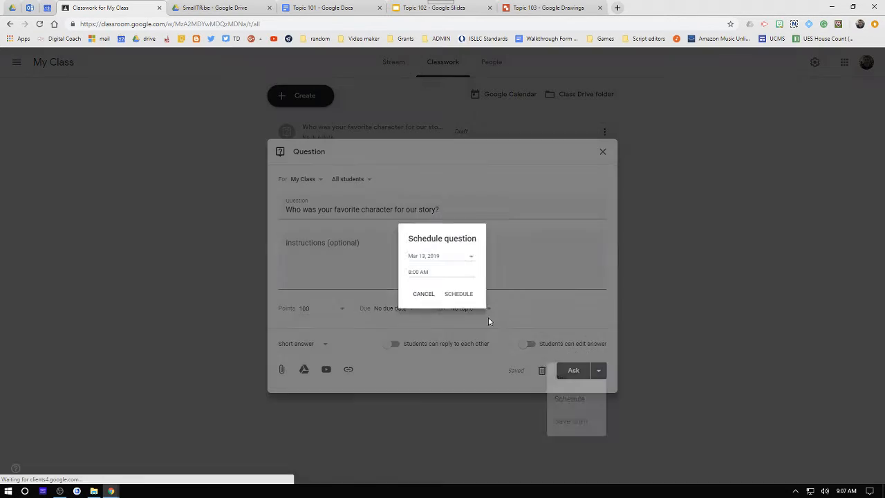
{"action": "left_click", "coordinate": [432, 272]}
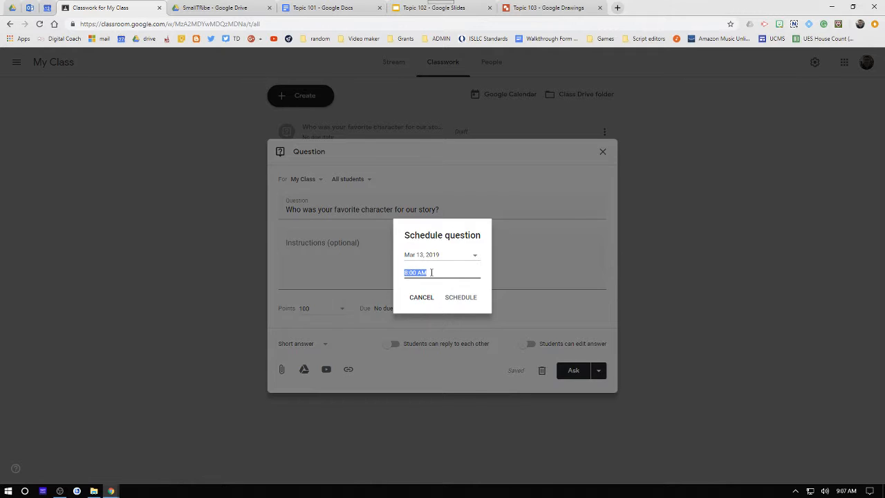
{"action": "left_click", "coordinate": [420, 298]}
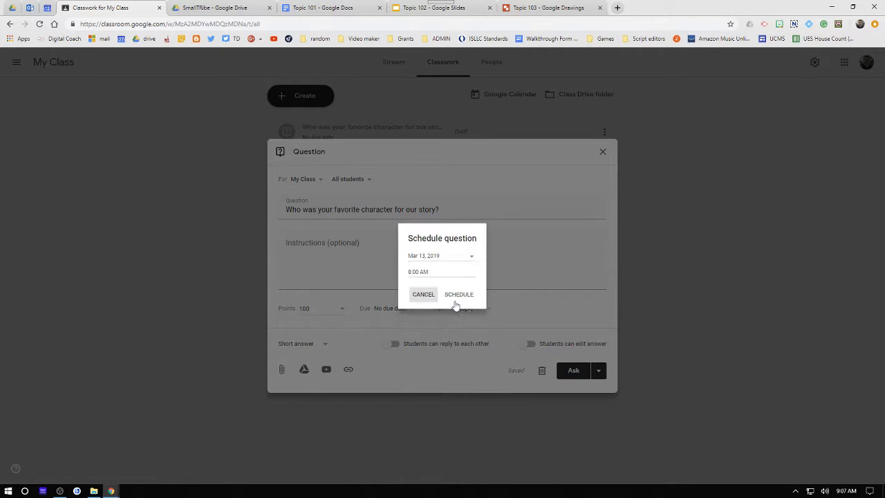
- Try assigning the question to another class and to individual students, then restore My Class and all students
{"action": "left_click", "coordinate": [304, 181]}
{"action": "left_click", "coordinate": [297, 253]}
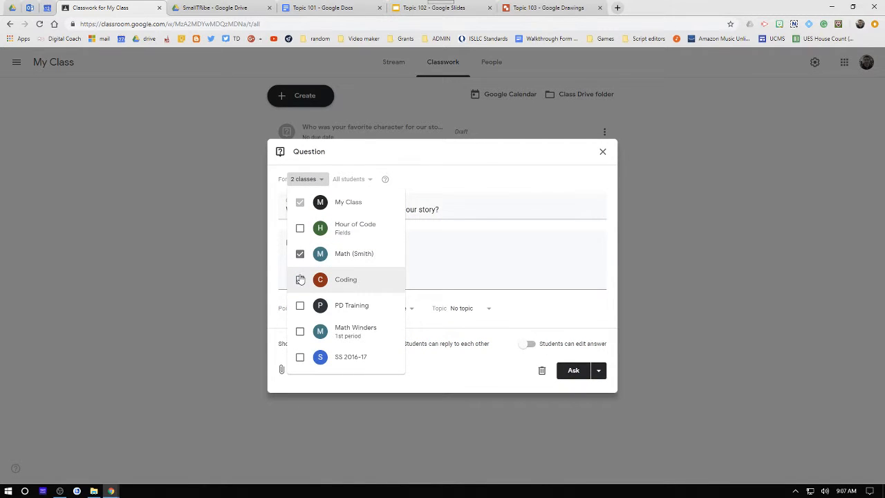
{"action": "left_click", "coordinate": [299, 255]}
{"action": "left_click", "coordinate": [407, 174]}
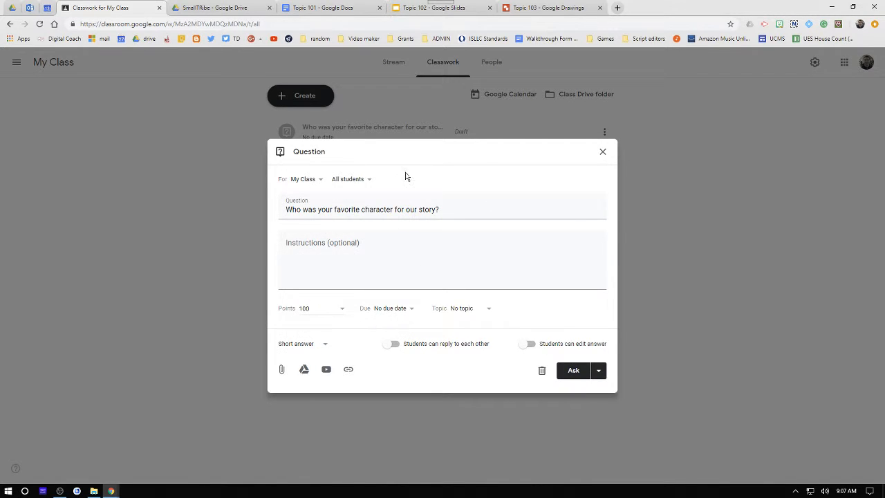
{"action": "left_click", "coordinate": [356, 179]}
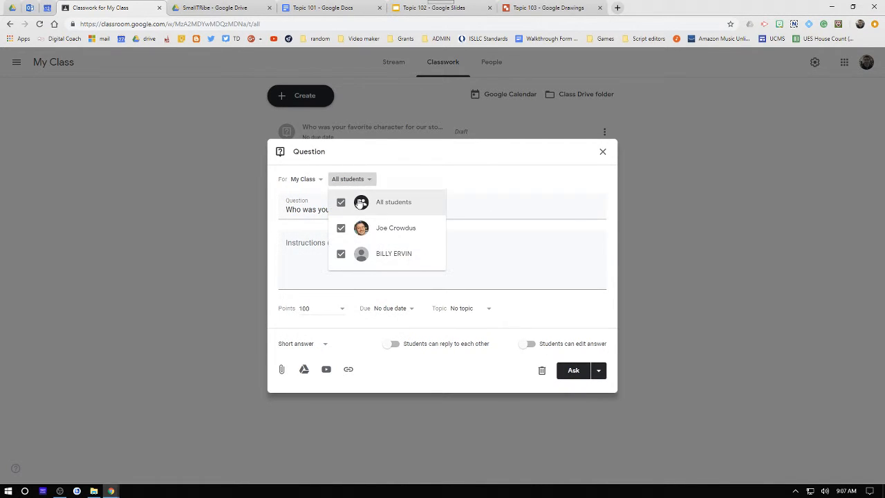
{"action": "left_click", "coordinate": [341, 230]}
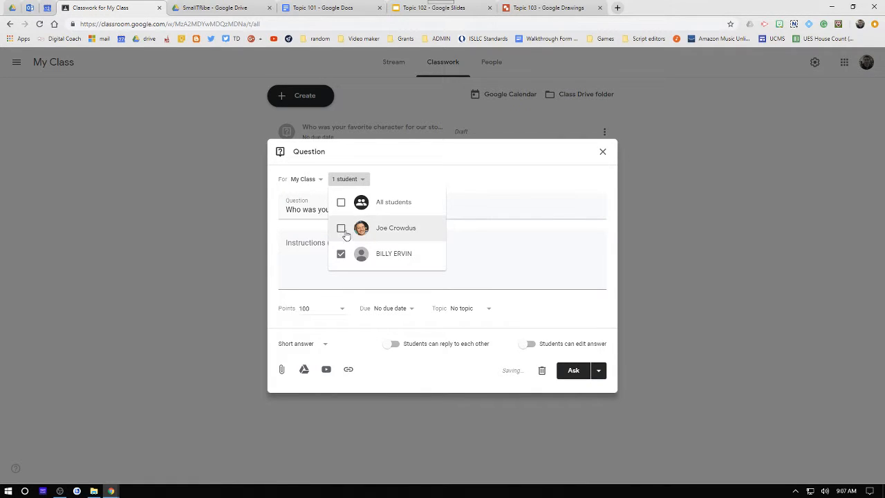
{"action": "left_click", "coordinate": [341, 254]}
{"action": "left_click", "coordinate": [341, 229]}
{"action": "left_click", "coordinate": [341, 228]}
{"action": "left_click", "coordinate": [341, 254]}
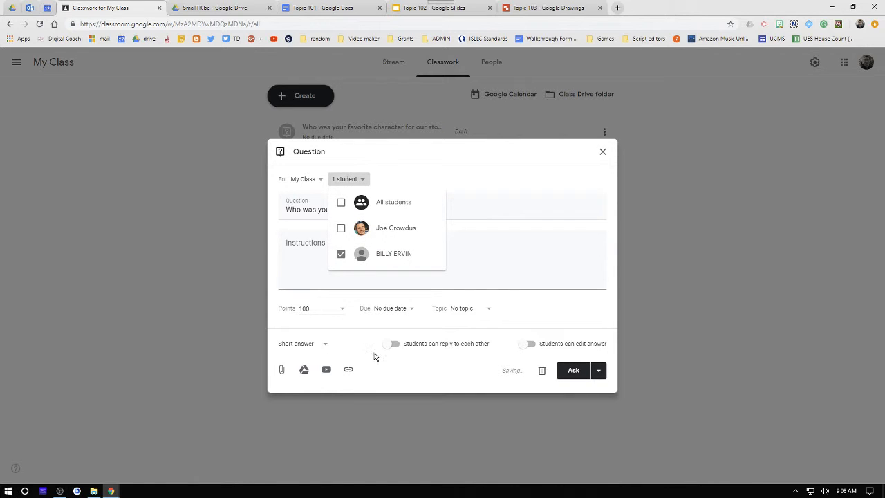
{"action": "left_click", "coordinate": [341, 203]}
{"action": "left_click", "coordinate": [504, 192]}
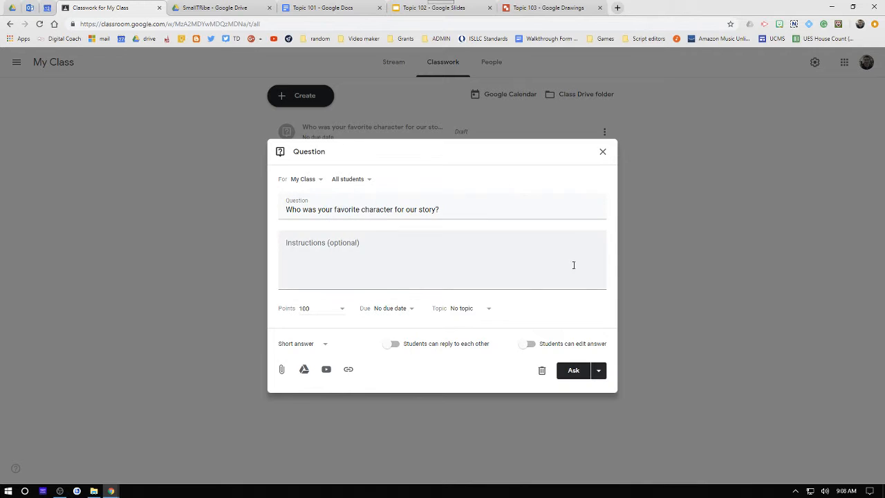
- Post the question, then edit it to place it under the CS topic and save
{"action": "left_click", "coordinate": [574, 374]}
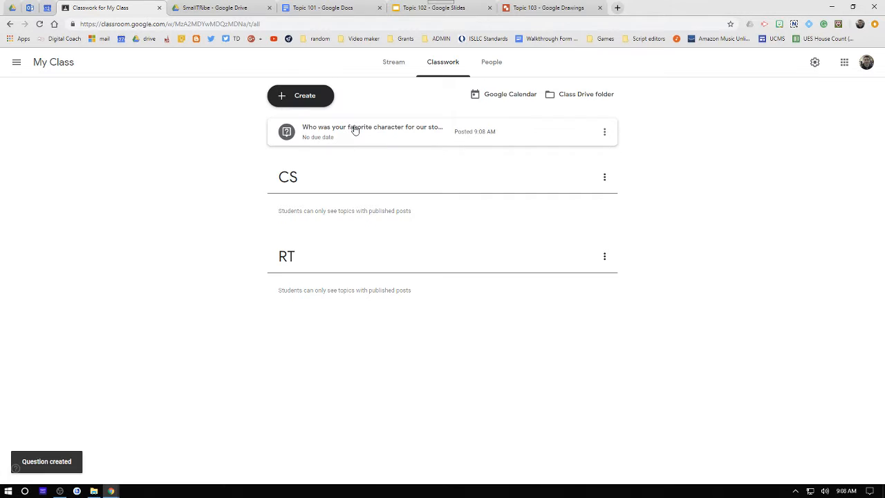
{"action": "left_click", "coordinate": [605, 132]}
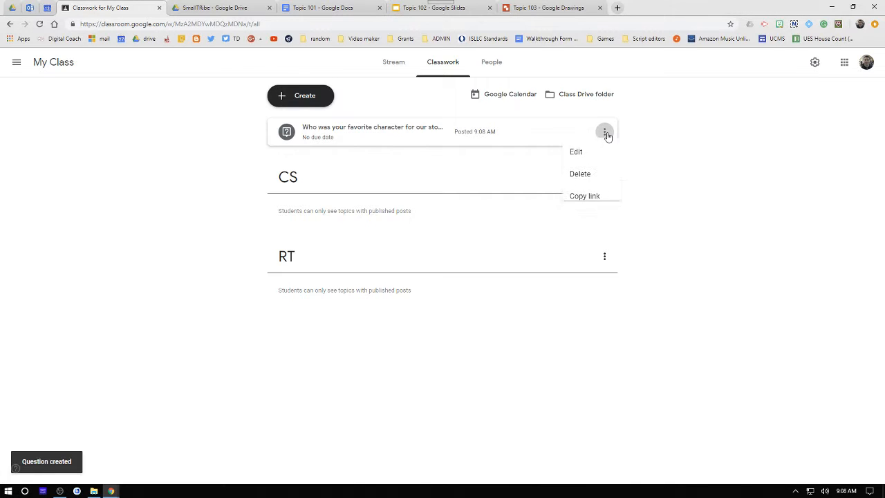
{"action": "left_click", "coordinate": [573, 158]}
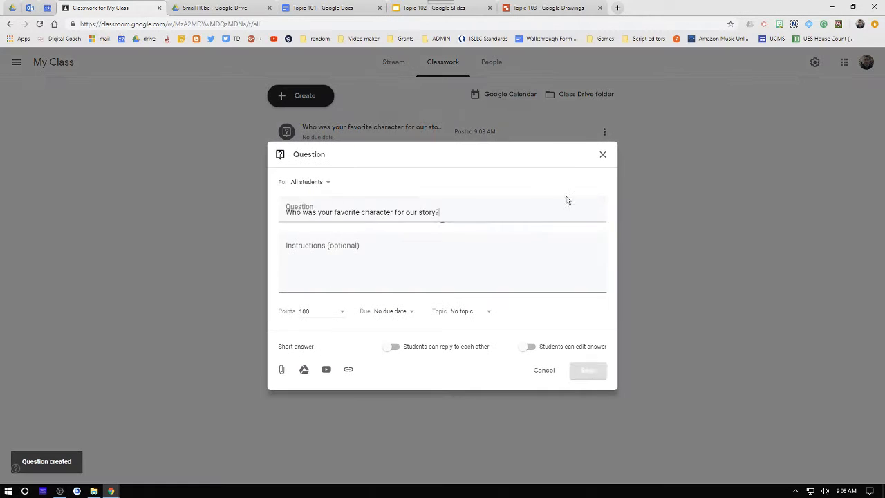
{"action": "left_click", "coordinate": [485, 312]}
{"action": "left_click", "coordinate": [456, 351]}
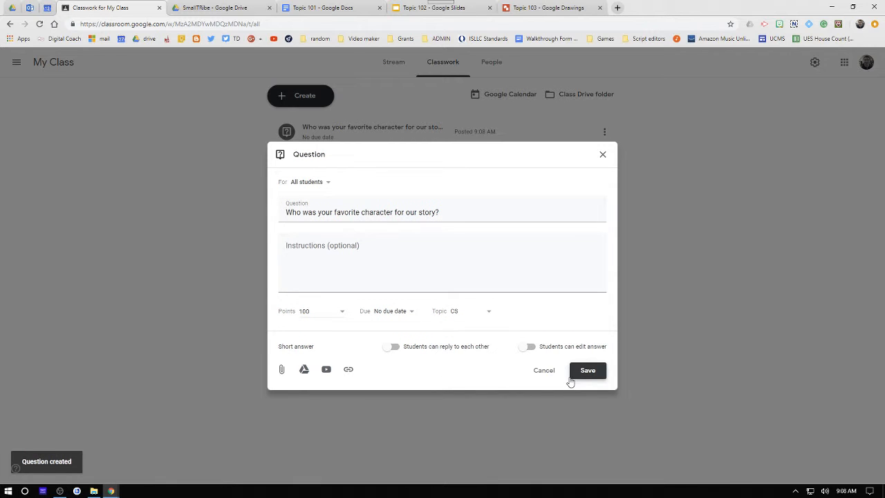
{"action": "left_click", "coordinate": [581, 374]}
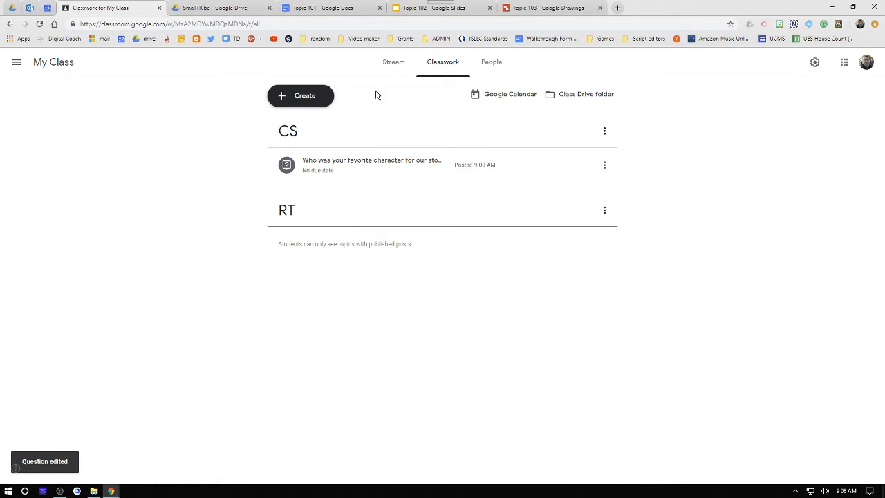
- Open the CS question's options menu and dismiss it
{"action": "left_click", "coordinate": [400, 62]}
{"action": "left_click", "coordinate": [424, 65]}
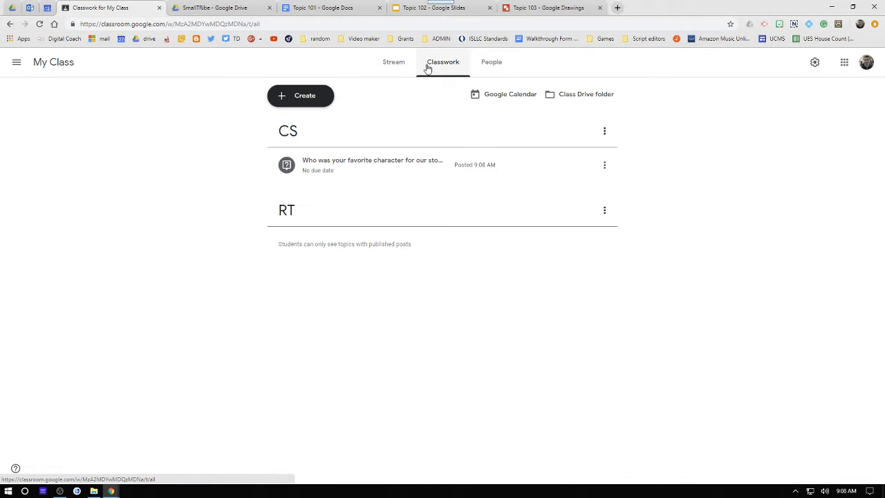
{"action": "left_click", "coordinate": [604, 165]}
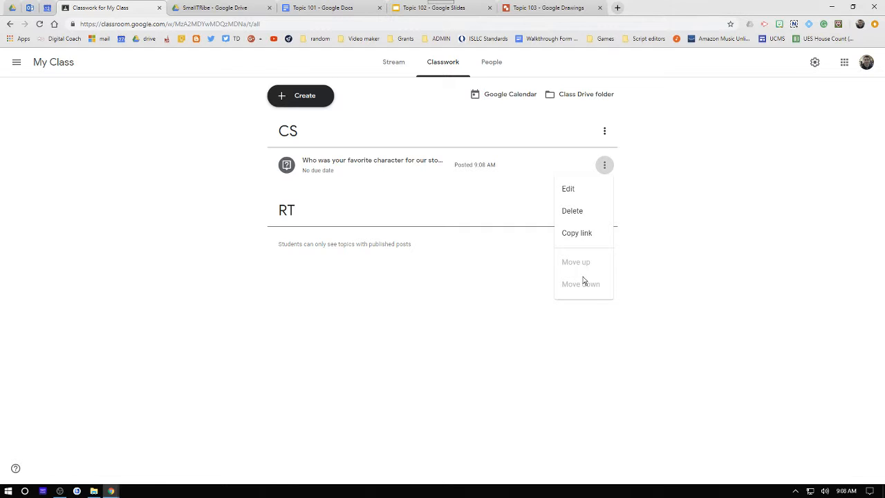
{"action": "left_click", "coordinate": [282, 108]}
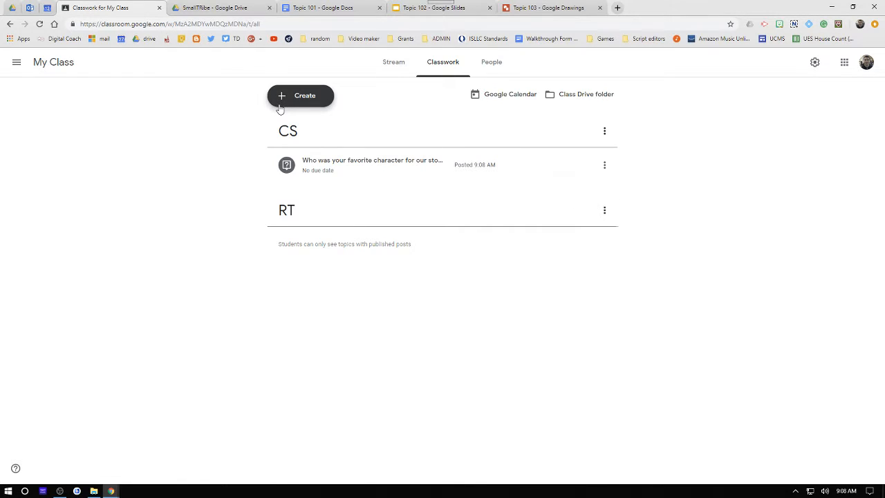
- Create a material titled BOOK under the RT topic
{"action": "left_click", "coordinate": [283, 98]}
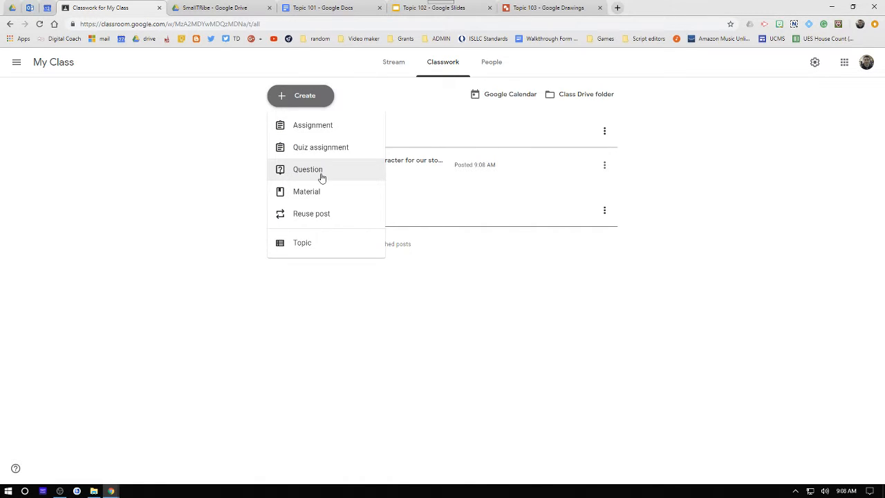
{"action": "left_click", "coordinate": [309, 196]}
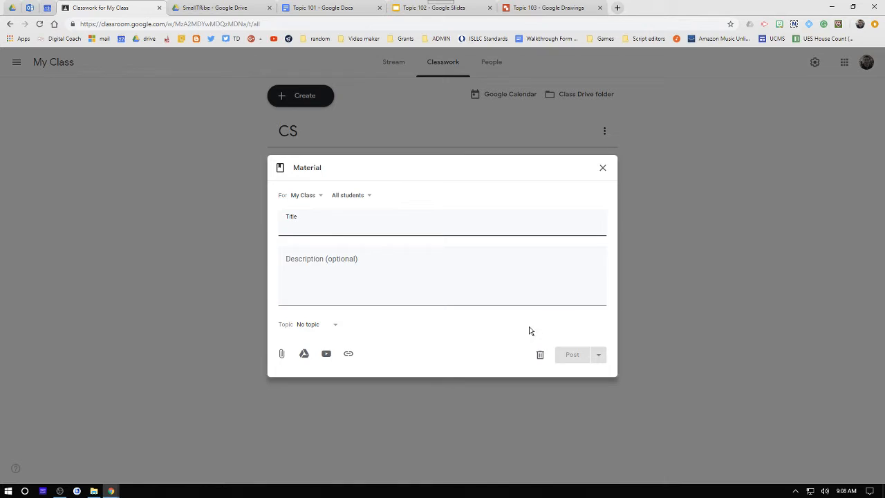
{"action": "left_click", "coordinate": [325, 325]}
{"action": "left_click", "coordinate": [310, 379]}
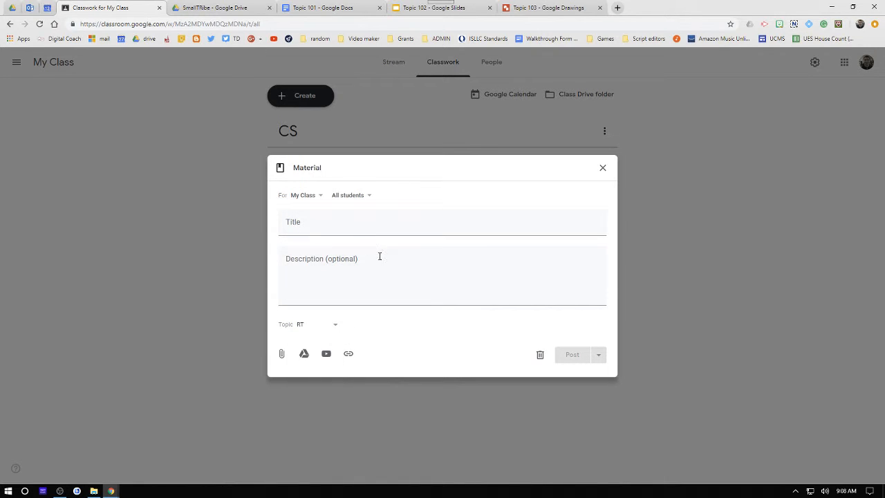
{"action": "left_click", "coordinate": [318, 221]}
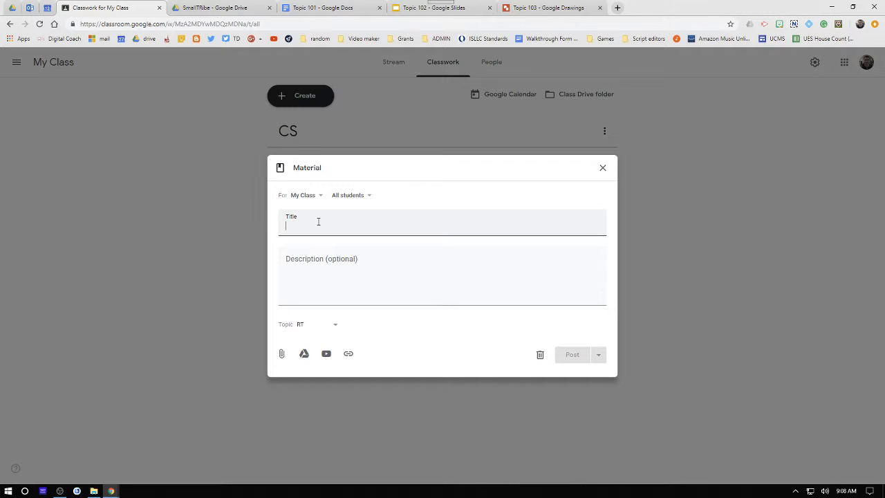
{"action": "type", "text": "BOOK"}
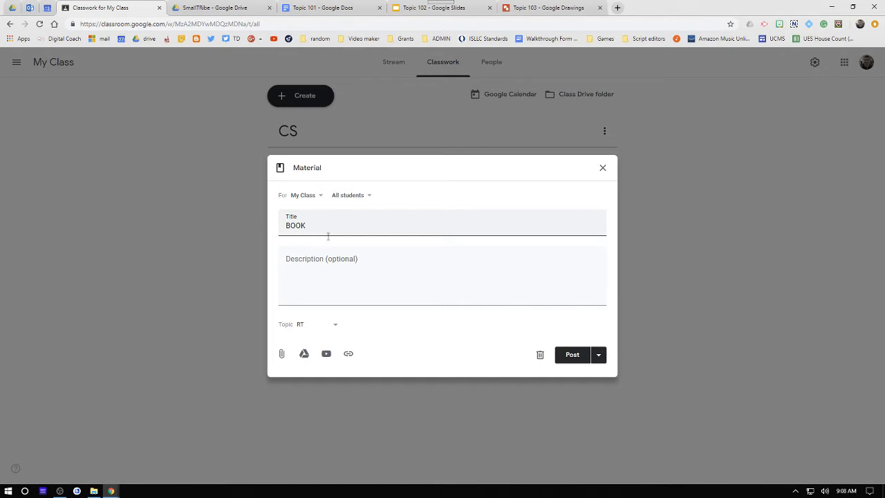
- Attach the Drive file Picture of book, found by searching for book, and post the material
{"action": "left_click", "coordinate": [304, 354]}
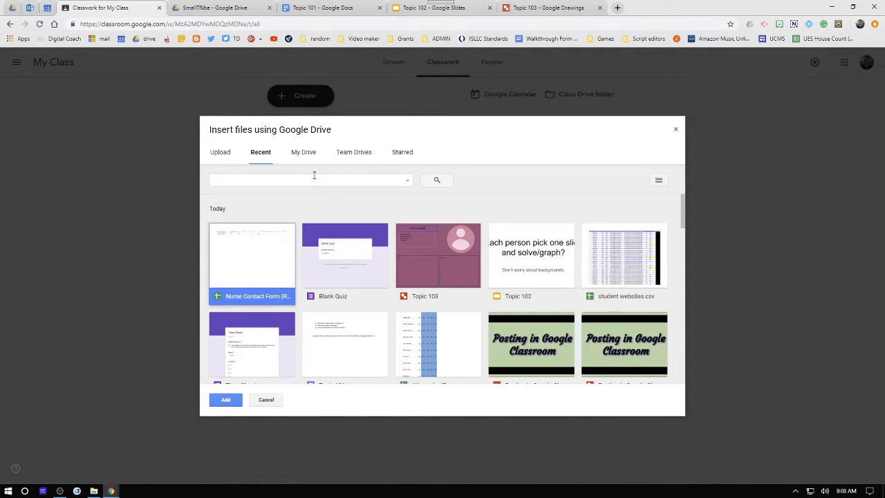
{"action": "left_click", "coordinate": [314, 176]}
{"action": "type", "text": "book"}
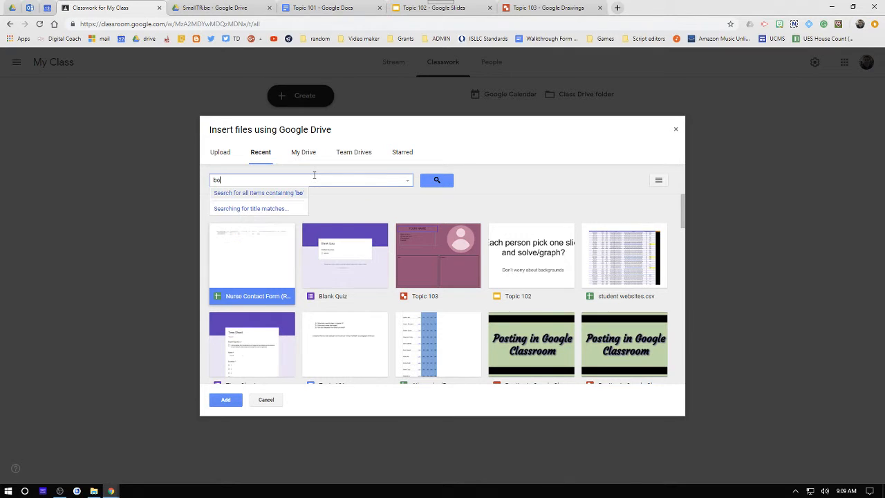
{"action": "left_click", "coordinate": [436, 181]}
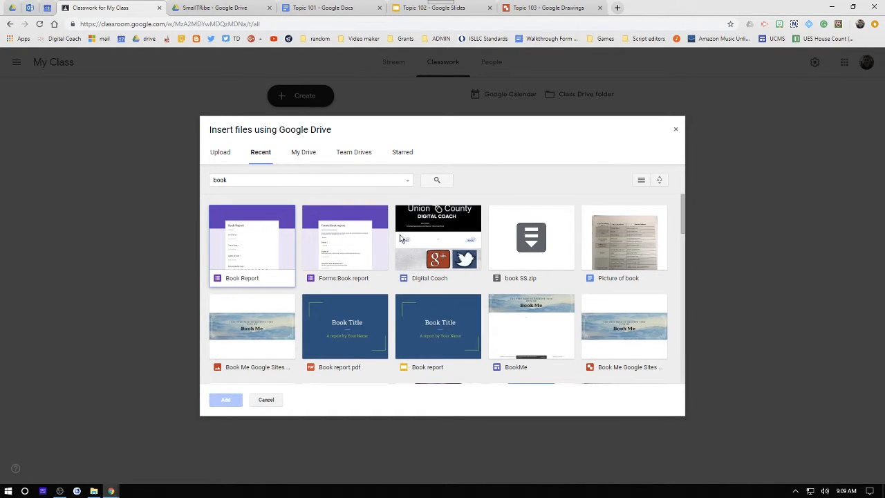
{"action": "left_click", "coordinate": [637, 250]}
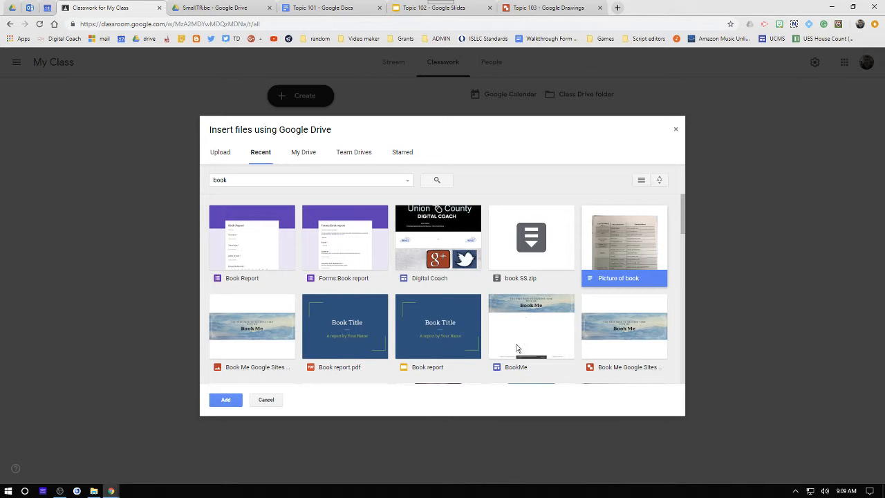
{"action": "left_click", "coordinate": [226, 401]}
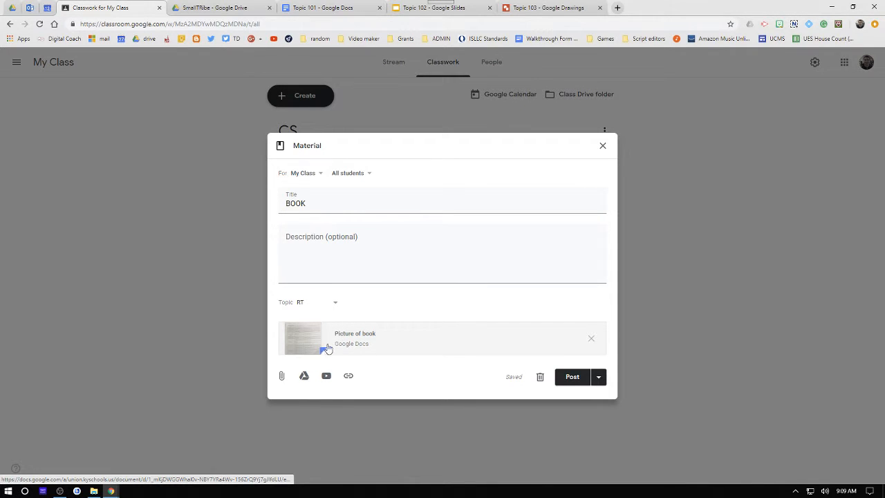
{"action": "left_click", "coordinate": [574, 377]}
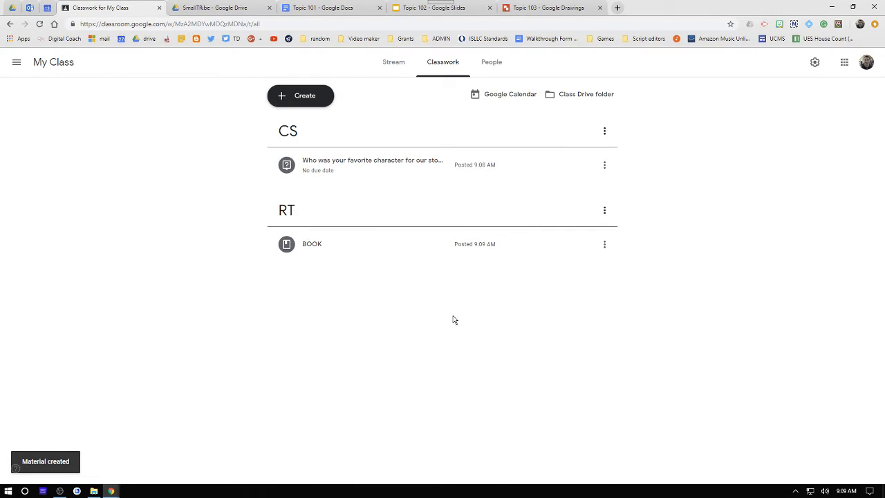
- Create a new assignment titled #101 Doc with the instructions Fill in the assignment
{"action": "left_click", "coordinate": [421, 251]}
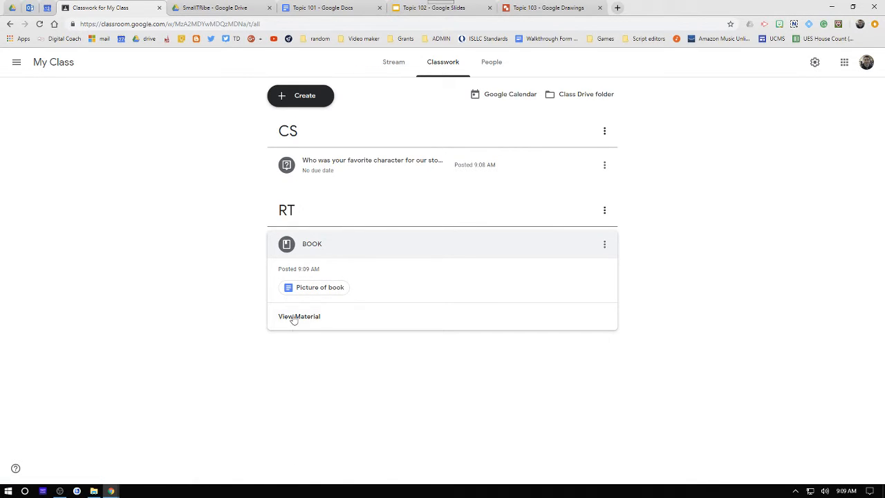
{"action": "left_click", "coordinate": [278, 97]}
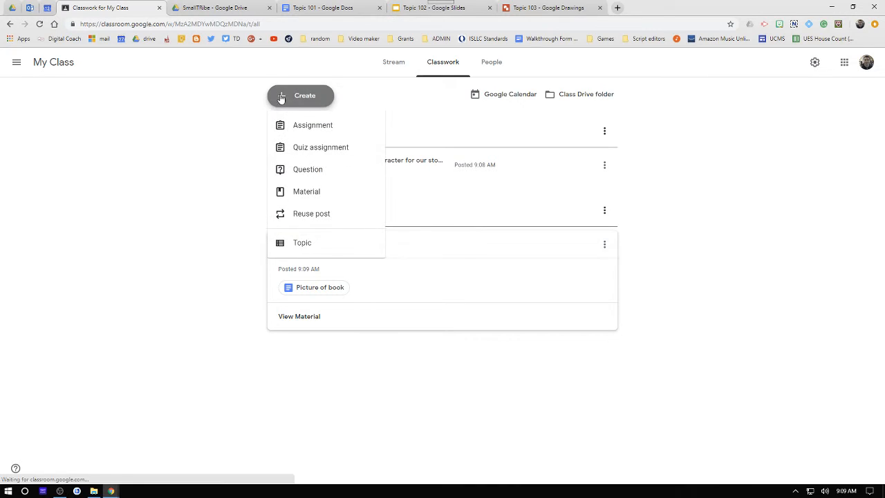
{"action": "left_click", "coordinate": [320, 132]}
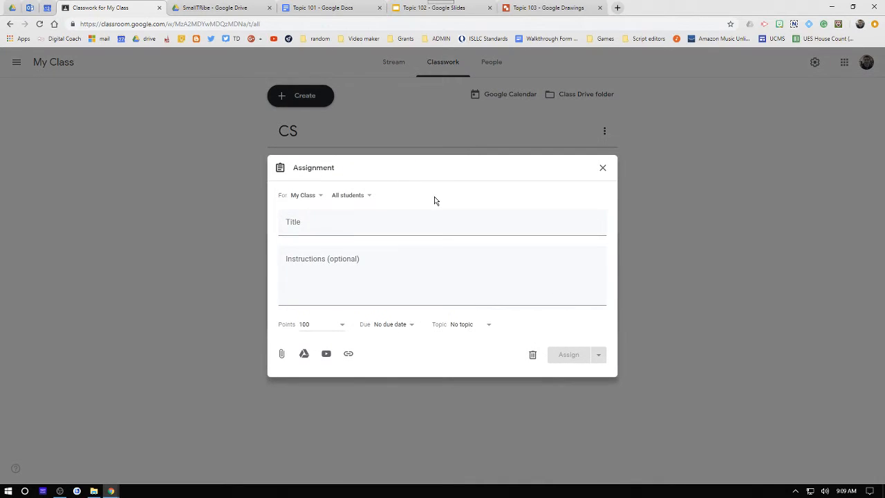
{"action": "left_click", "coordinate": [345, 229]}
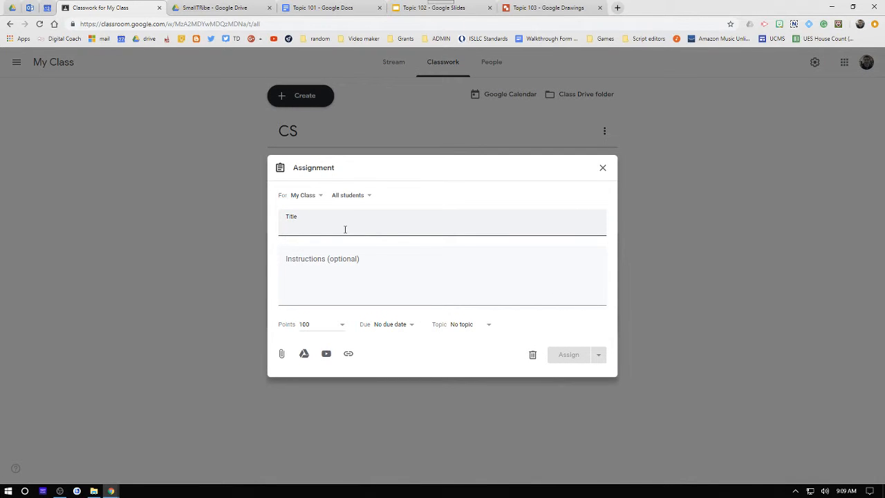
{"action": "type", "text": "#101 Doc"}
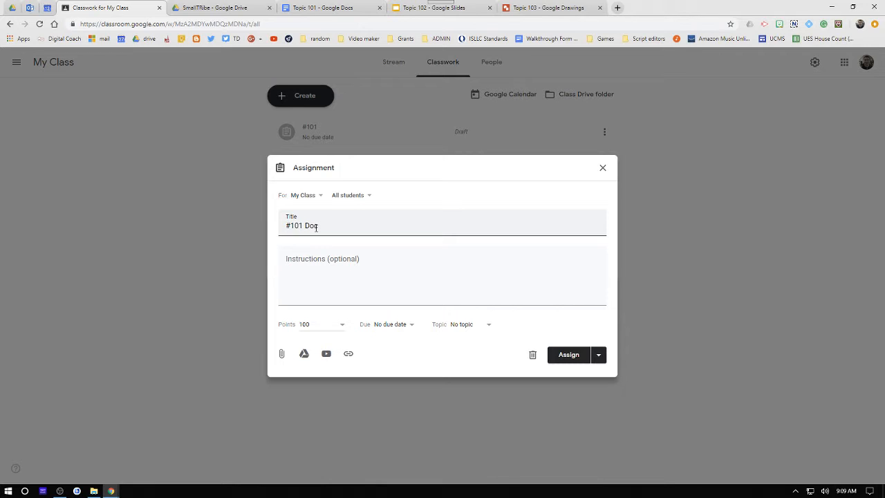
{"action": "left_click", "coordinate": [348, 271]}
{"action": "type", "text": "Fill in the assignment"}
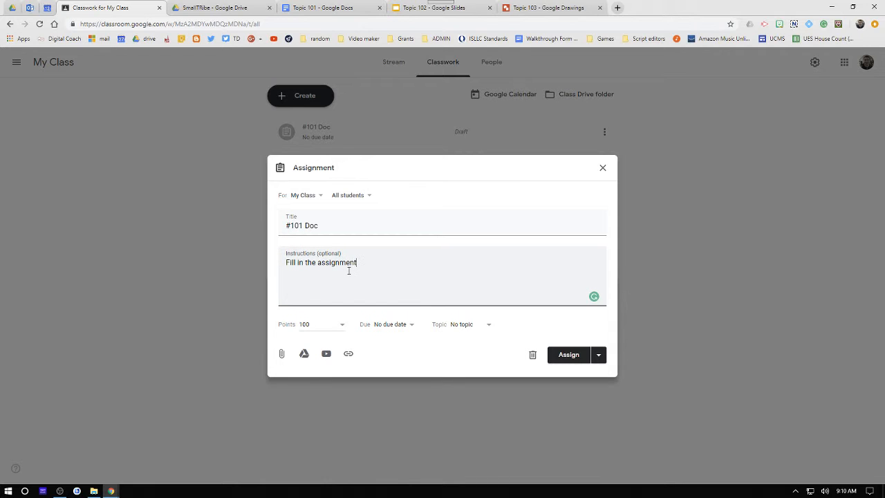
- Set the assignment's topic to RT and its due date to Mar 14
{"action": "left_click", "coordinate": [473, 324]}
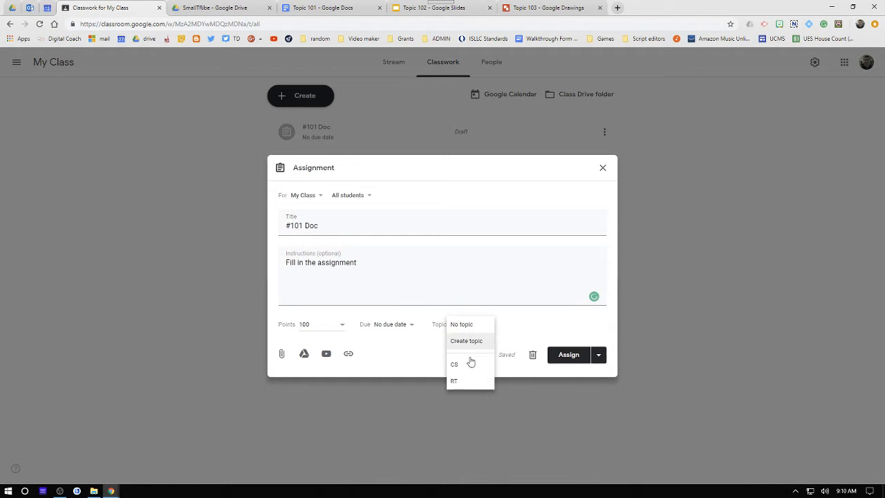
{"action": "left_click", "coordinate": [454, 383]}
{"action": "left_click", "coordinate": [411, 325]}
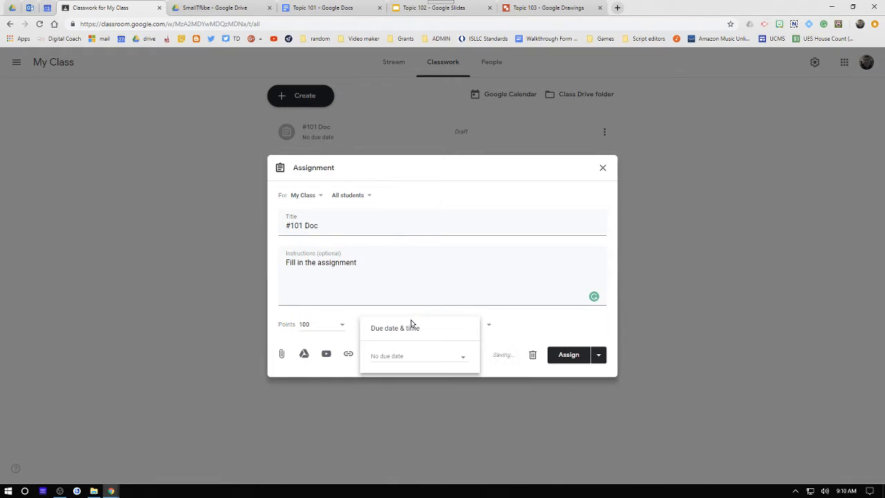
{"action": "left_click", "coordinate": [399, 357]}
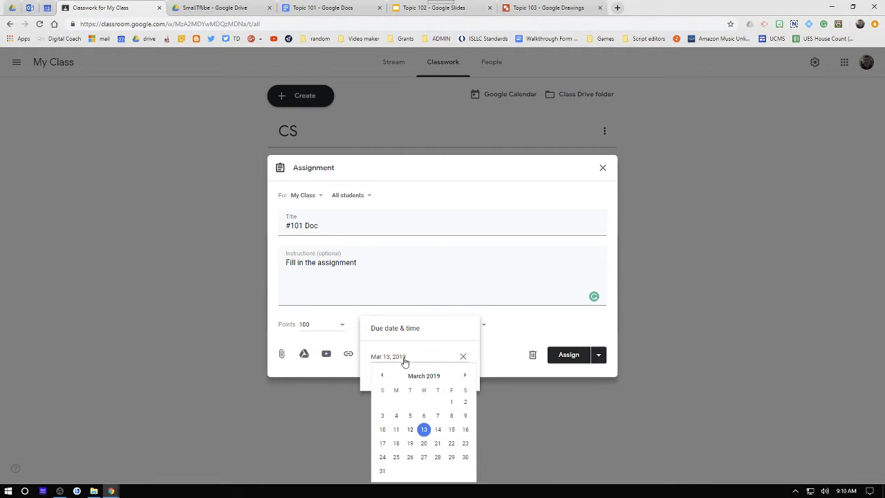
{"action": "left_click", "coordinate": [435, 428]}
{"action": "left_click", "coordinate": [506, 260]}
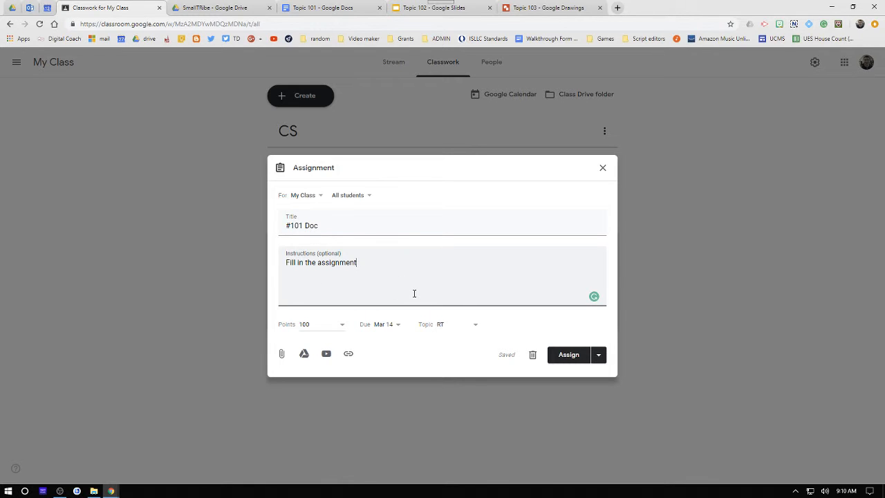
{"action": "left_click", "coordinate": [336, 7]}
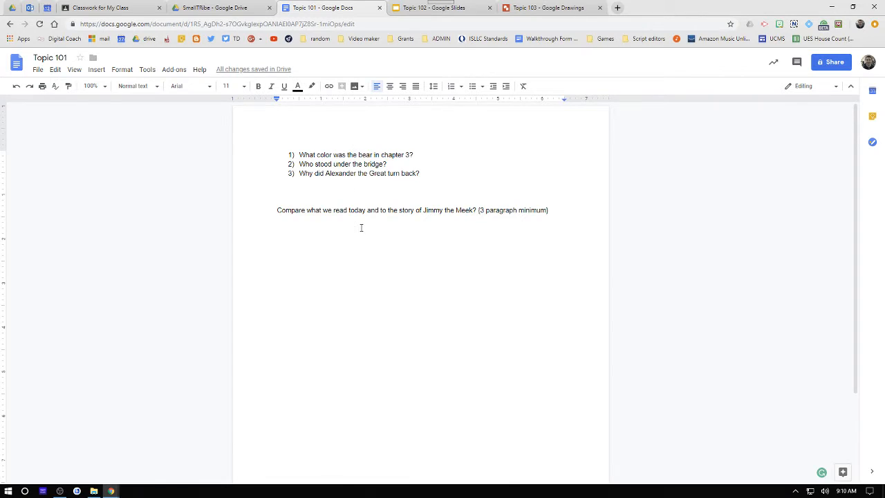
{"action": "left_click", "coordinate": [417, 153]}
{"action": "key", "text": "Return"}
{"action": "key", "text": "BackSpace"}
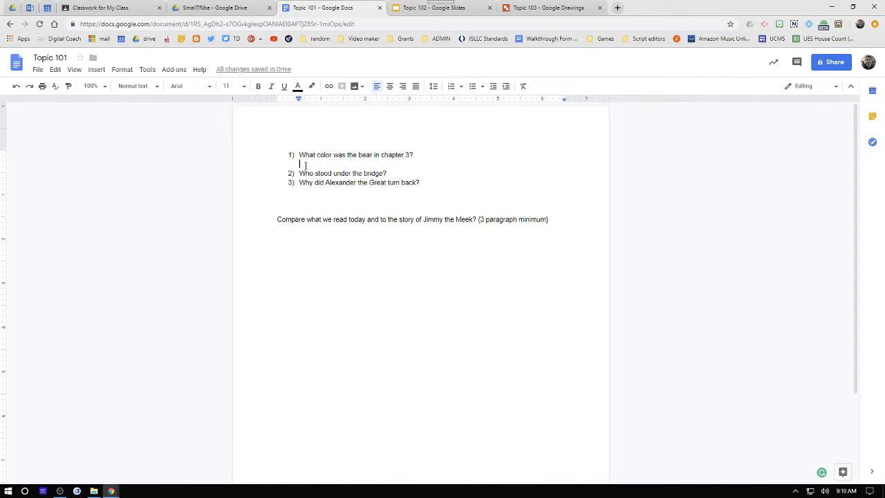
{"action": "key", "text": "BackSpace"}
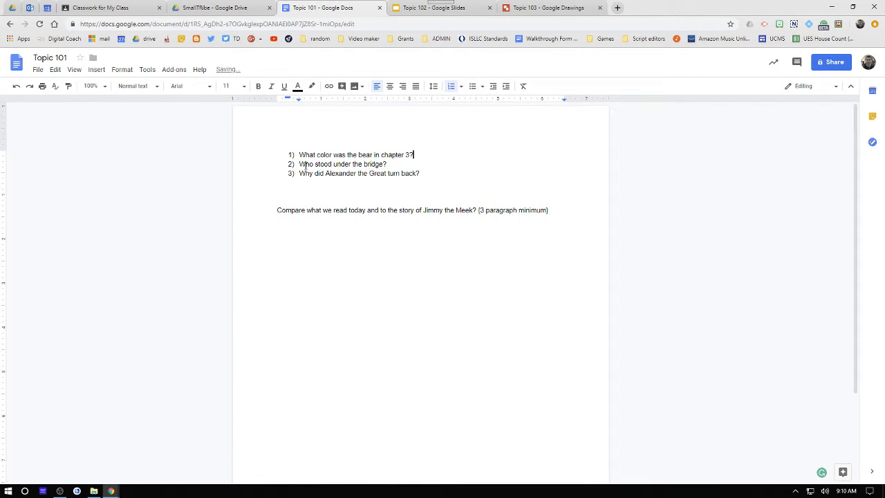
{"action": "left_click", "coordinate": [135, 10]}
{"action": "left_click", "coordinate": [323, 8]}
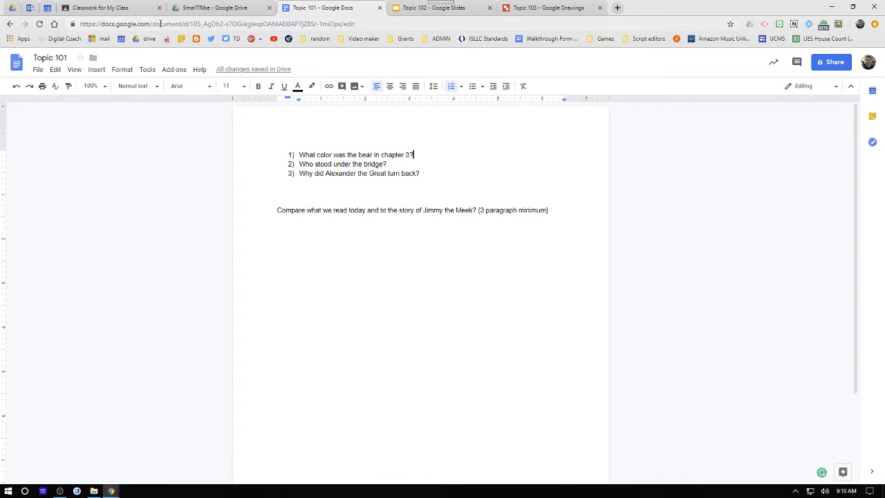
- Attach the Drive document Topic 101 to the assignment and set it to Make a copy for each student
{"action": "left_click", "coordinate": [110, 7]}
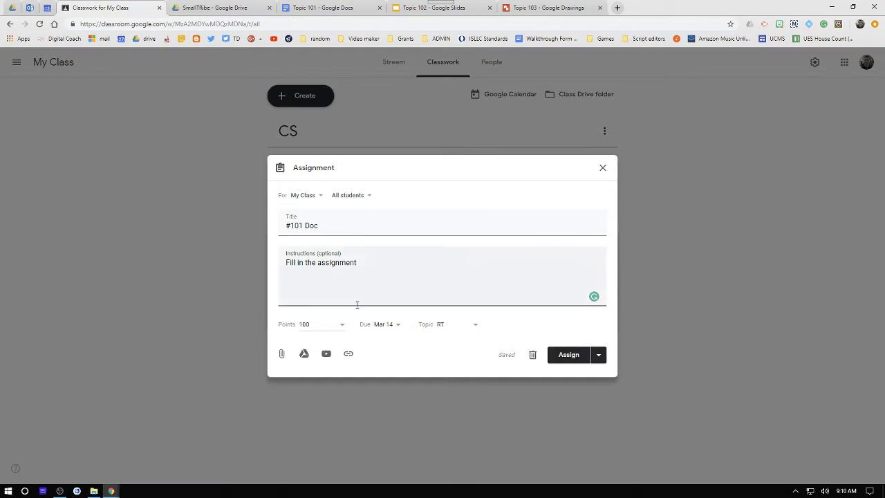
{"action": "left_click", "coordinate": [304, 354]}
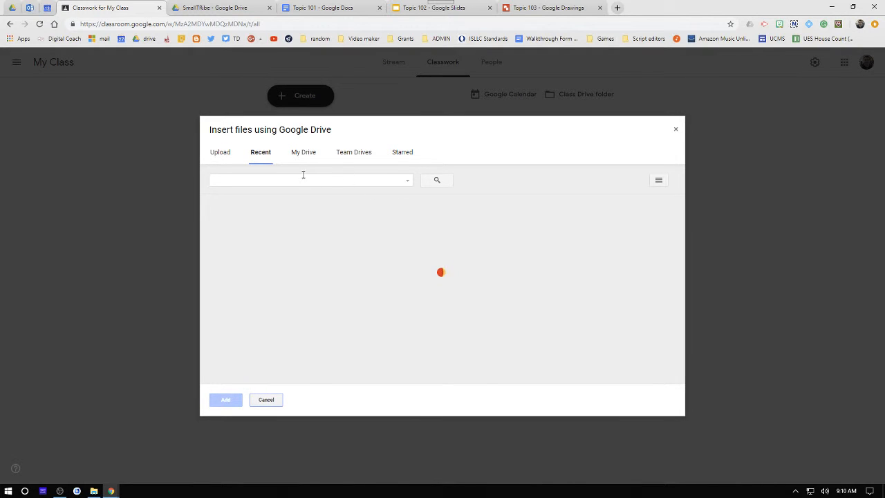
{"action": "left_click", "coordinate": [270, 273]}
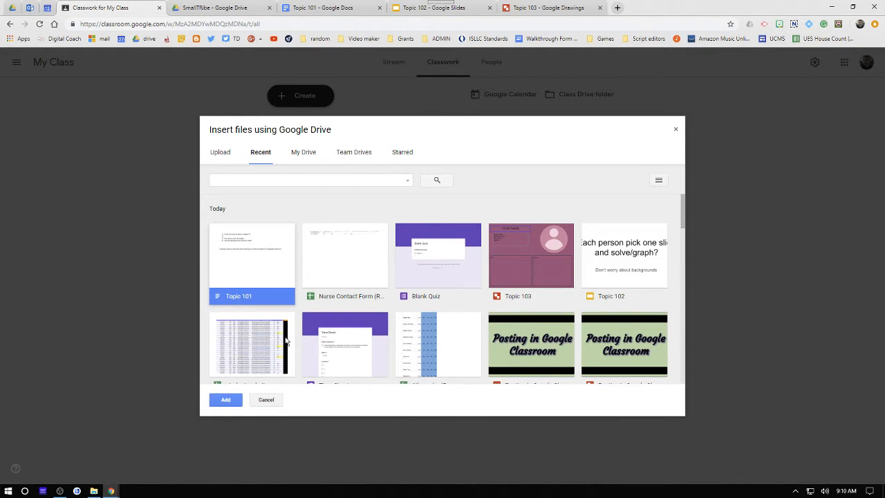
{"action": "left_click", "coordinate": [219, 401]}
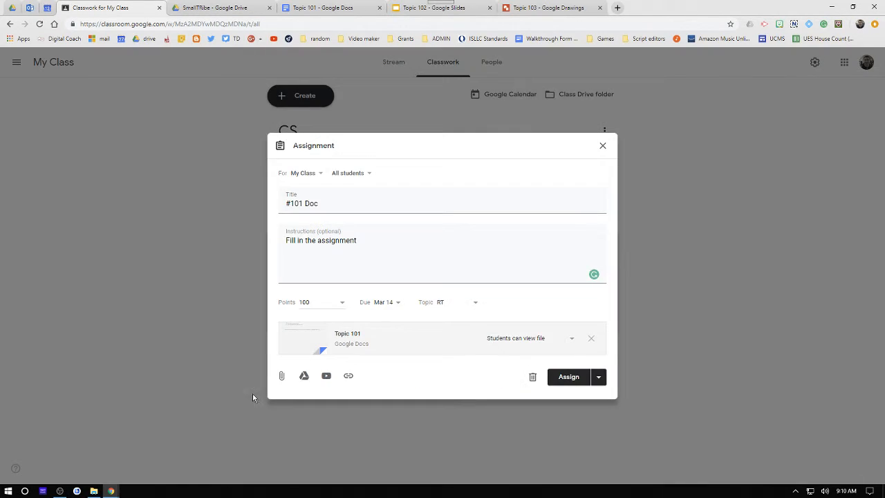
{"action": "left_click", "coordinate": [560, 342]}
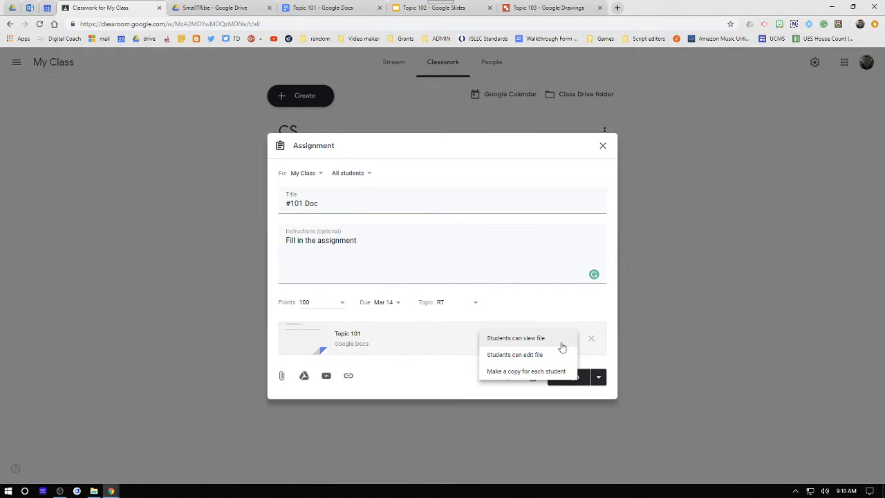
{"action": "left_click", "coordinate": [541, 372]}
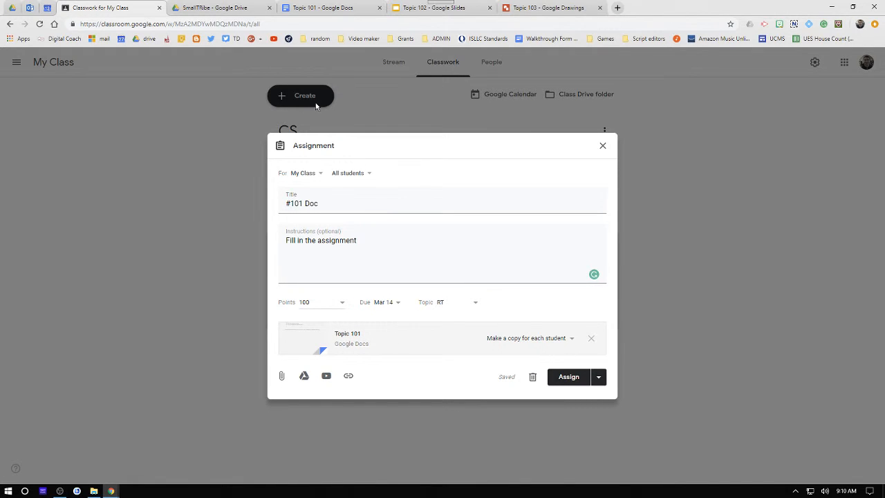
- Close the Topic 101 document's browser tab
{"action": "left_click", "coordinate": [325, 8]}
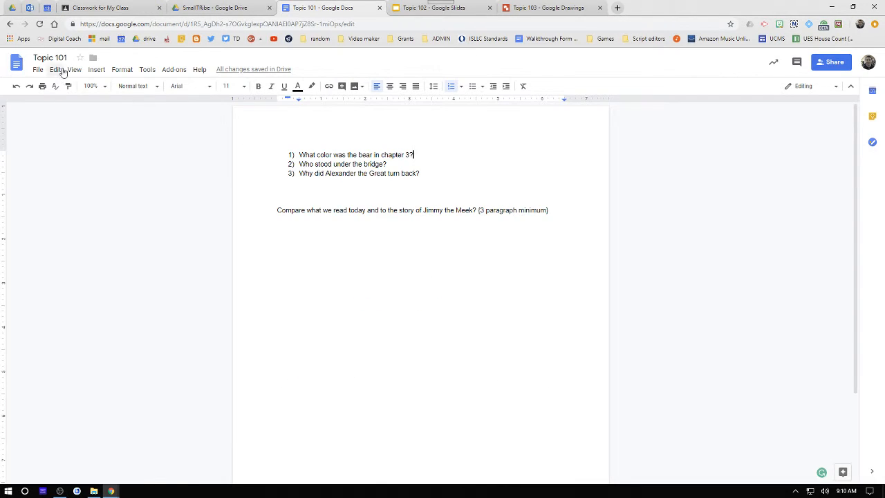
{"action": "left_click", "coordinate": [39, 69]}
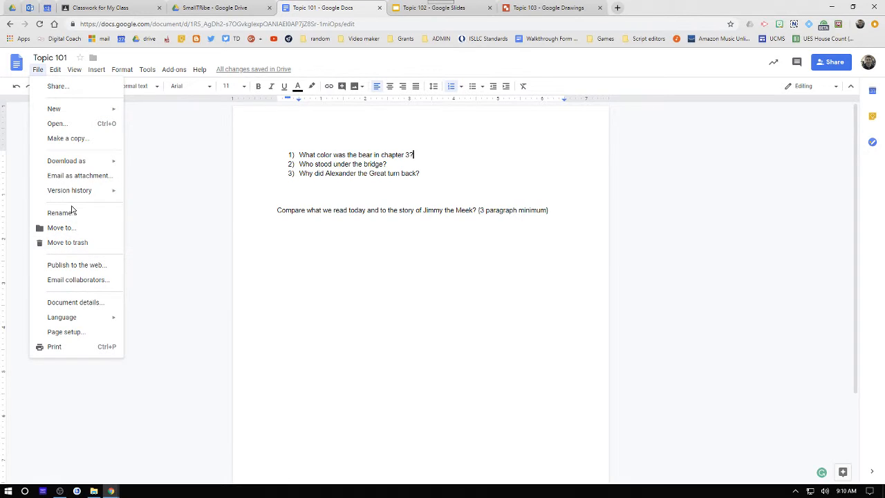
{"action": "mouse_move", "coordinate": [77, 198]}
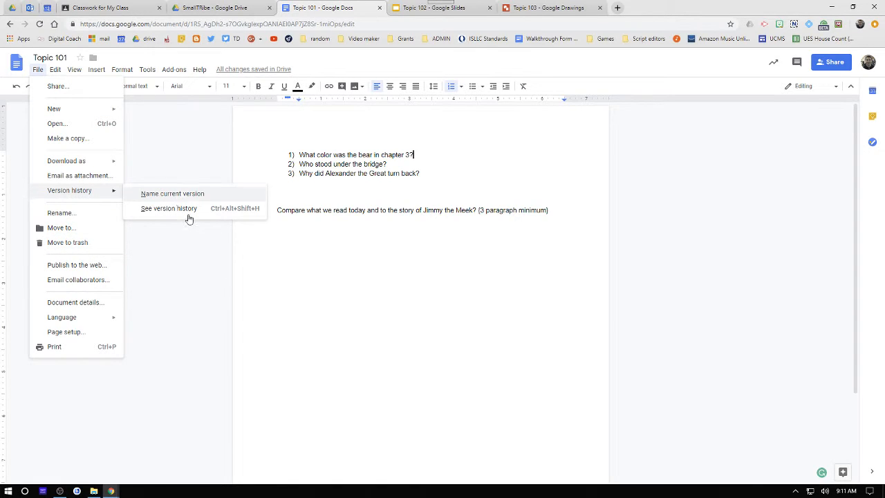
{"action": "left_click", "coordinate": [267, 311]}
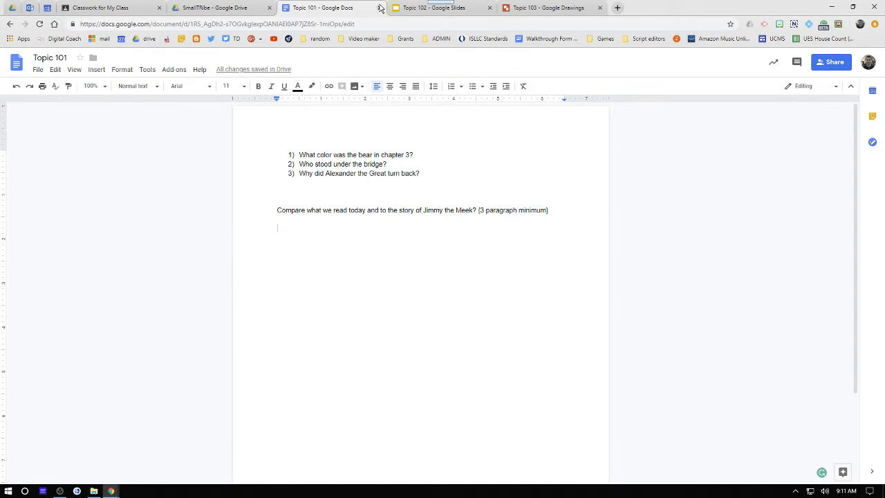
{"action": "left_click", "coordinate": [379, 8]}
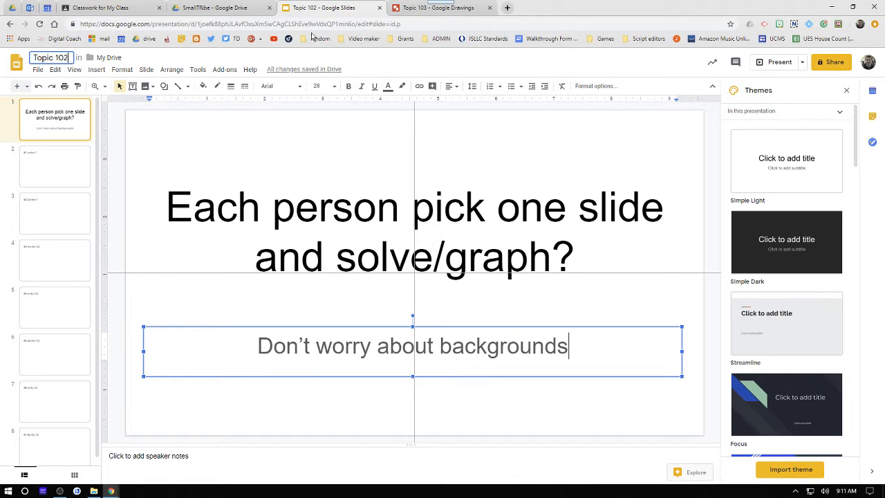
- Return to the class and assign the #101 Doc assignment
{"action": "left_click", "coordinate": [116, 7]}
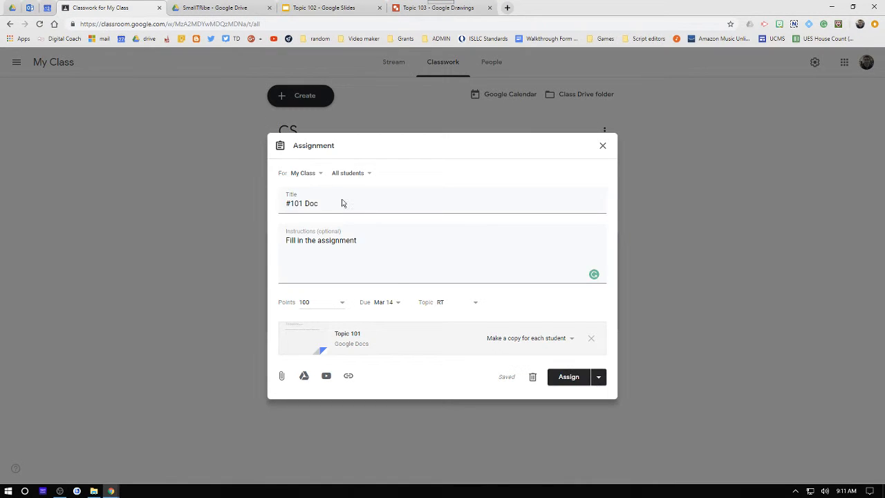
{"action": "left_click", "coordinate": [569, 382]}
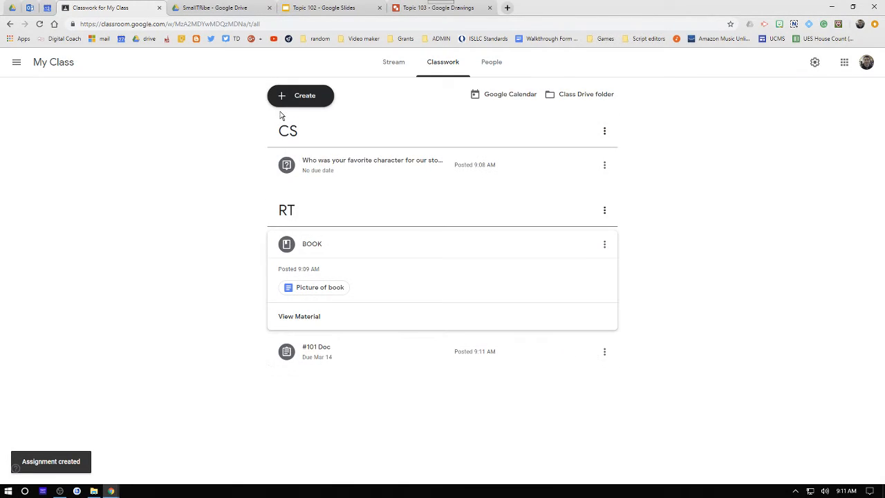
- Create another assignment titled #102 and place it under the CS topic
{"action": "left_click", "coordinate": [284, 101]}
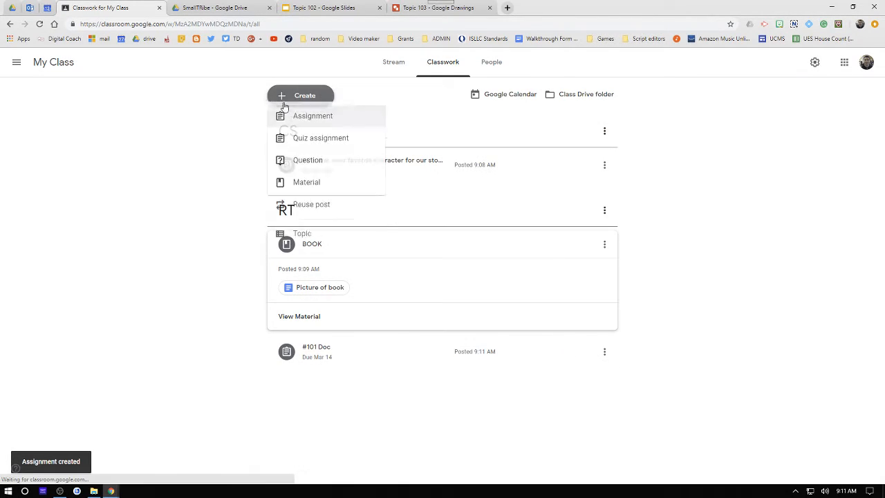
{"action": "left_click", "coordinate": [308, 126]}
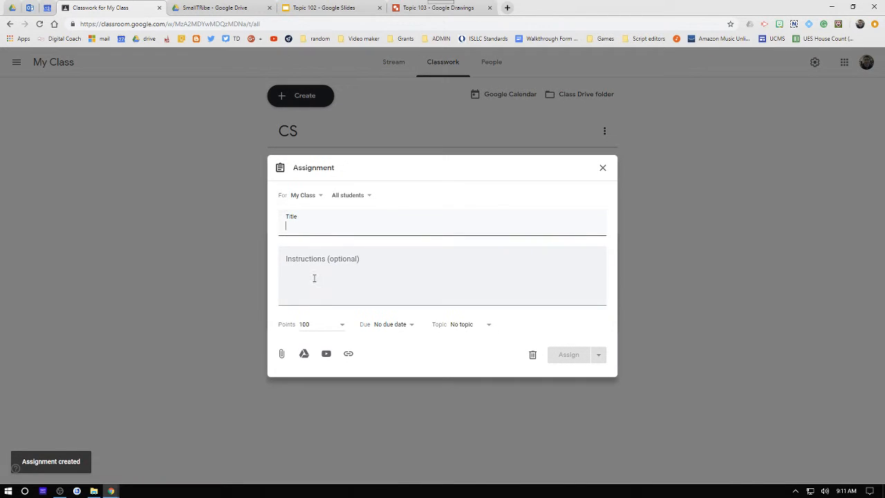
{"action": "type", "text": "#102"}
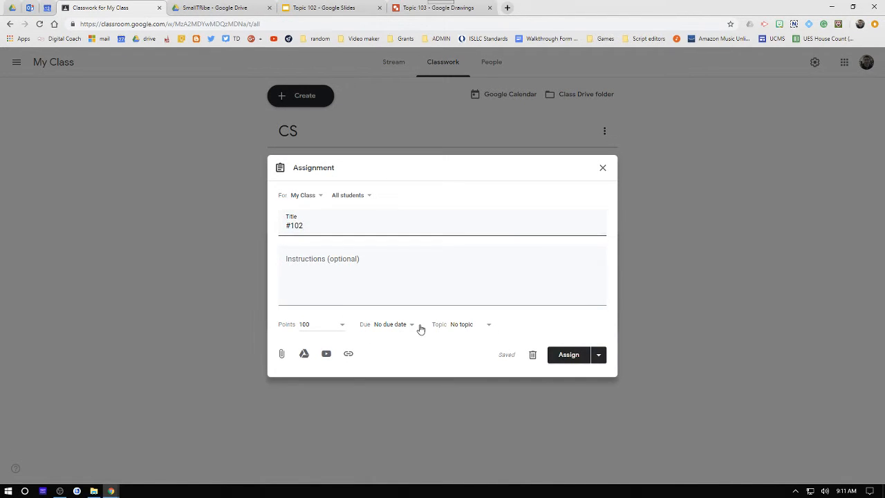
{"action": "left_click", "coordinate": [458, 325]}
{"action": "left_click", "coordinate": [460, 365]}
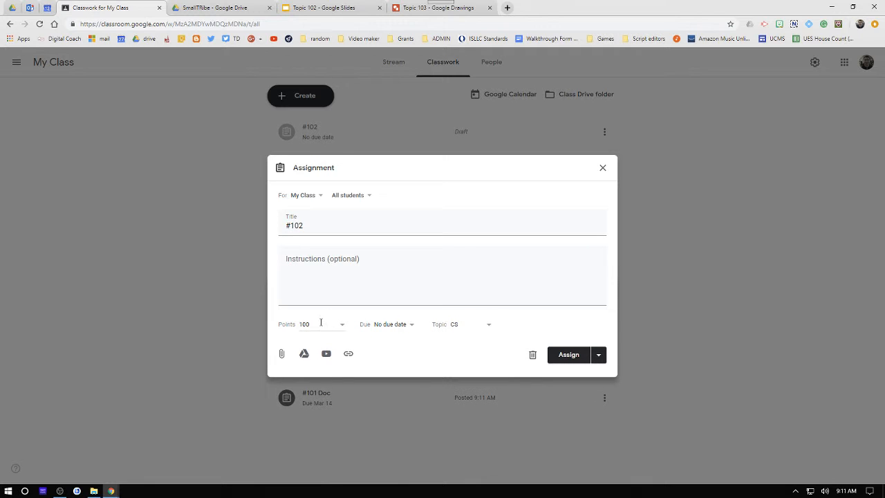
- Select the Drive file Topic 102 to attach to the #102 assignment
{"action": "left_click", "coordinate": [305, 355]}
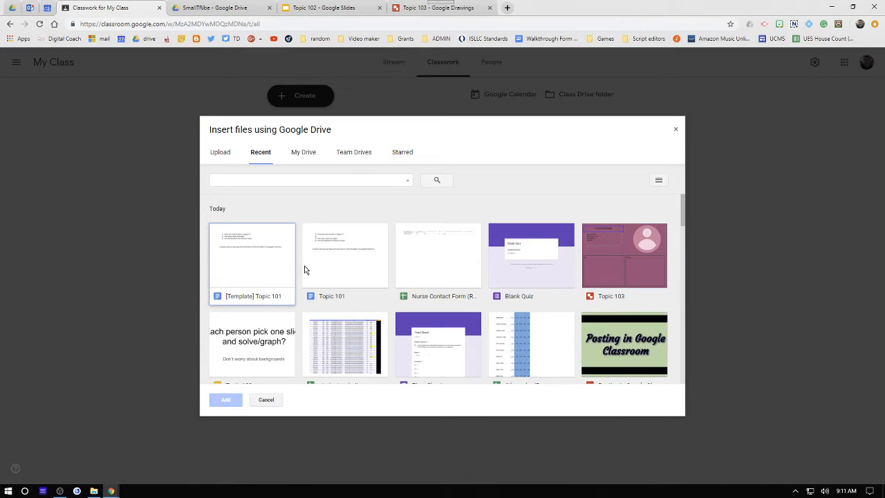
{"action": "scroll", "coordinate": [318, 267], "scroll_direction": "down", "scroll_amount": 3}
{"action": "left_click", "coordinate": [269, 280]}
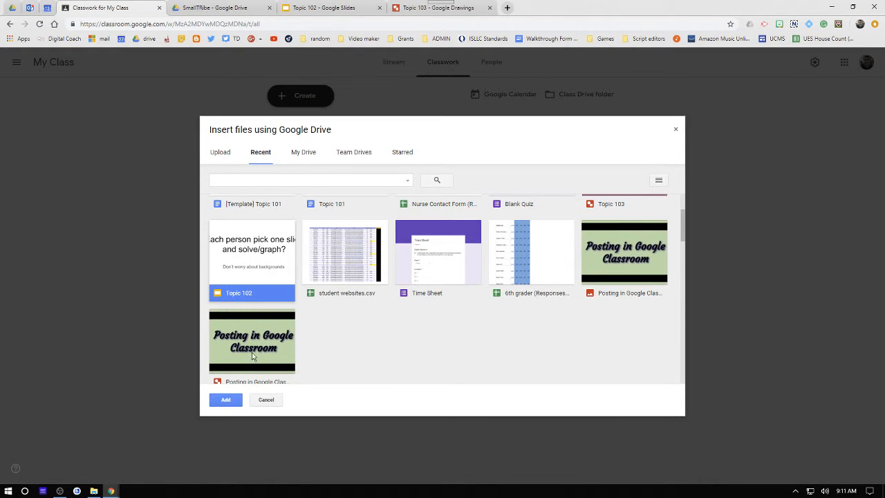
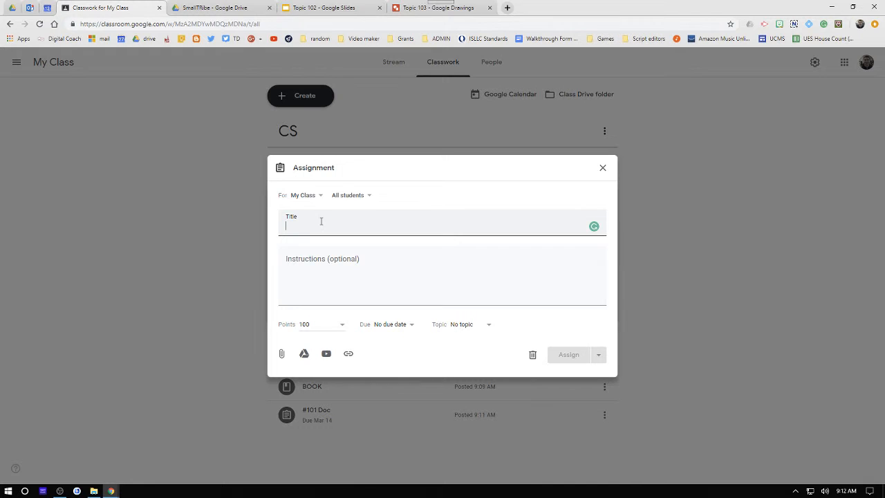
- Title the new assignment #103 and attach the Drive drawing Topic 103
{"action": "type", "text": "#"}
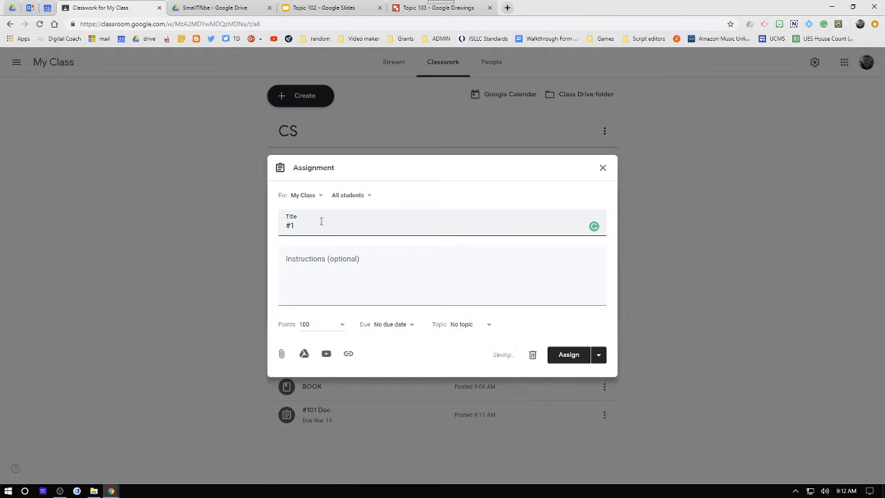
{"action": "type", "text": "103"}
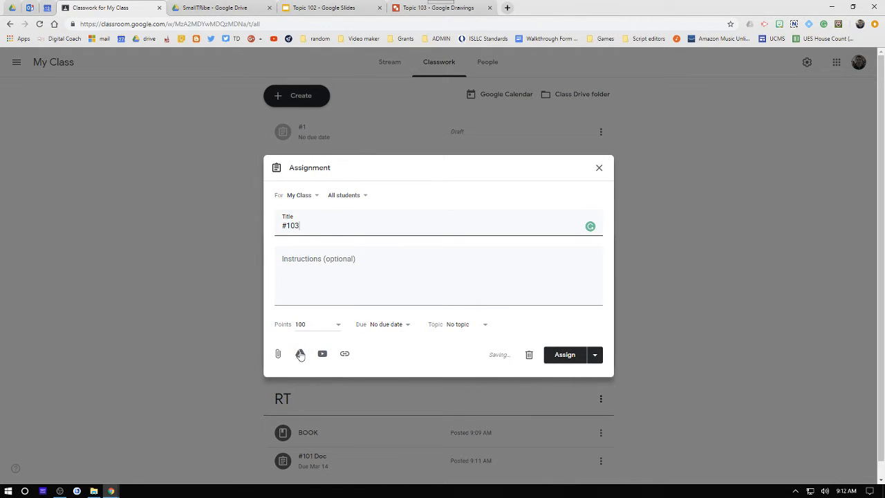
{"action": "left_click", "coordinate": [300, 354]}
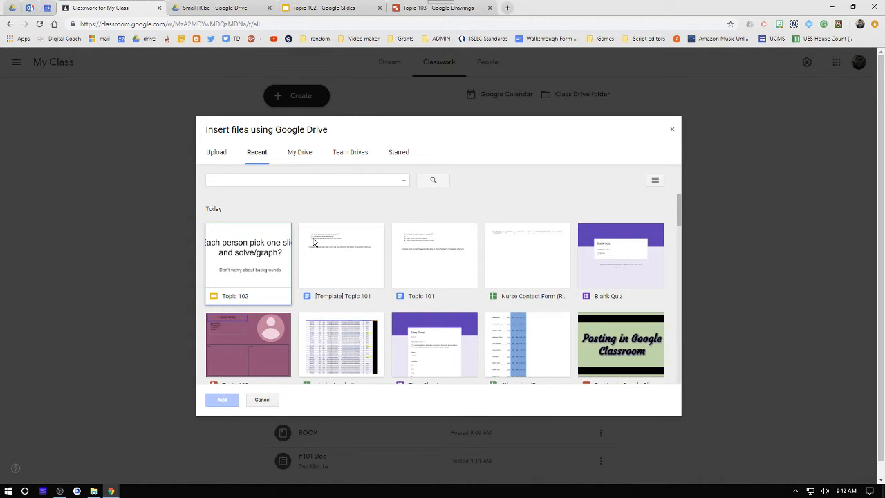
{"action": "scroll", "coordinate": [367, 263], "scroll_direction": "down", "scroll_amount": 3}
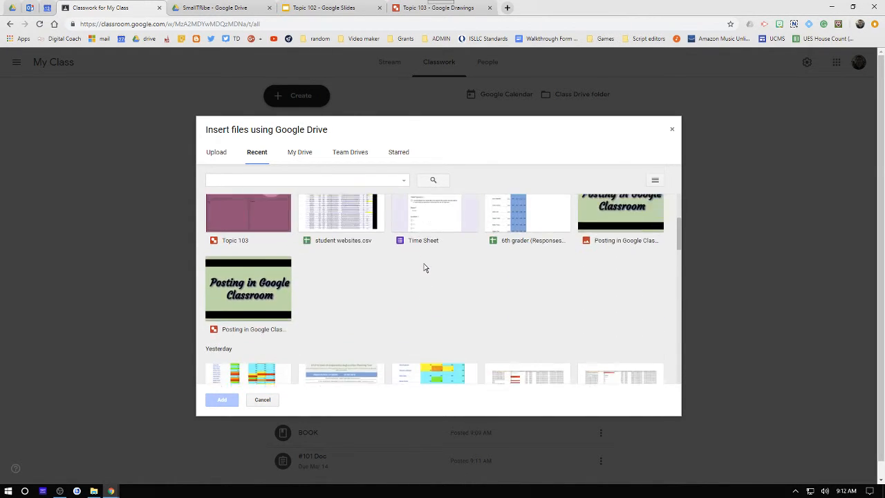
{"action": "scroll", "coordinate": [415, 256], "scroll_direction": "up", "scroll_amount": 3}
{"action": "scroll", "coordinate": [285, 199], "scroll_direction": "down", "scroll_amount": 3}
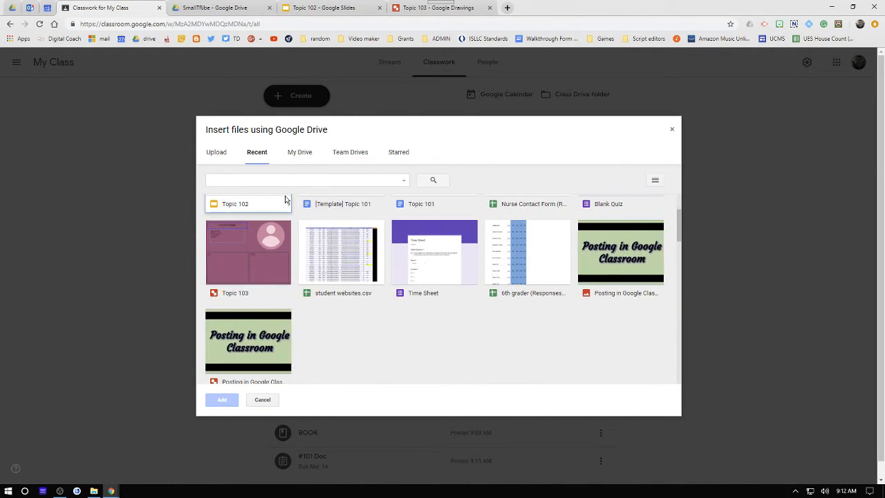
{"action": "left_click", "coordinate": [250, 275]}
{"action": "left_click", "coordinate": [225, 402]}
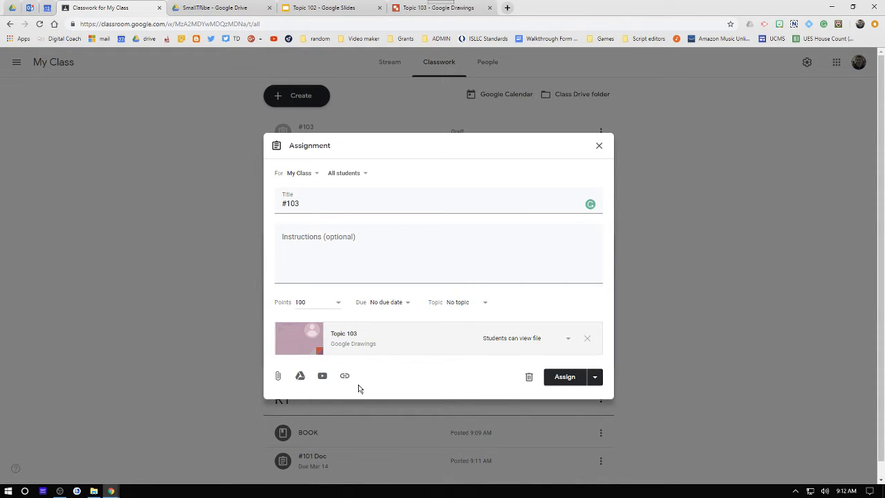
- Set the Topic 103 attachment to make a copy for each student
{"action": "left_click", "coordinate": [545, 339]}
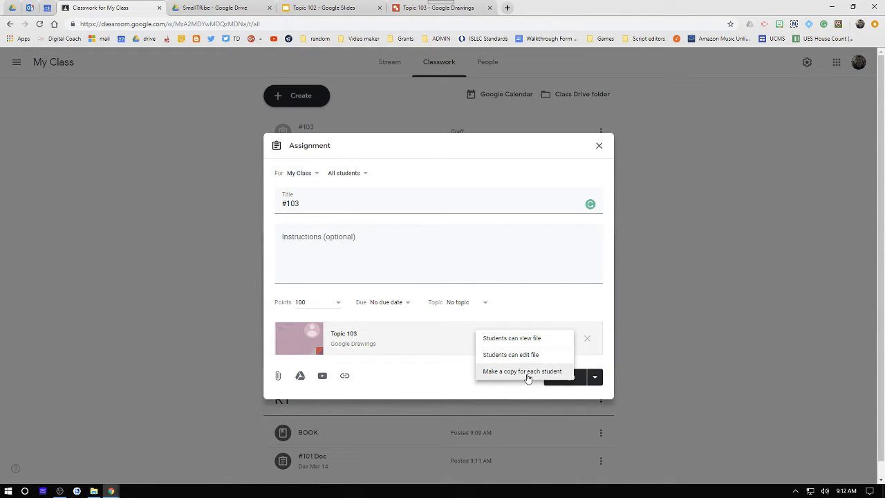
{"action": "left_click", "coordinate": [529, 372]}
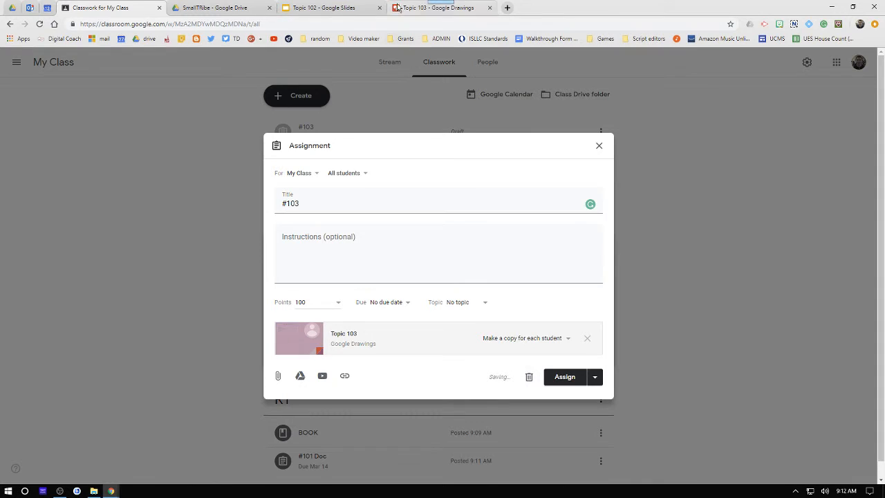
- Review the Topic 103 drawing template in its browser tab, then return to the class tab
{"action": "left_click", "coordinate": [399, 8]}
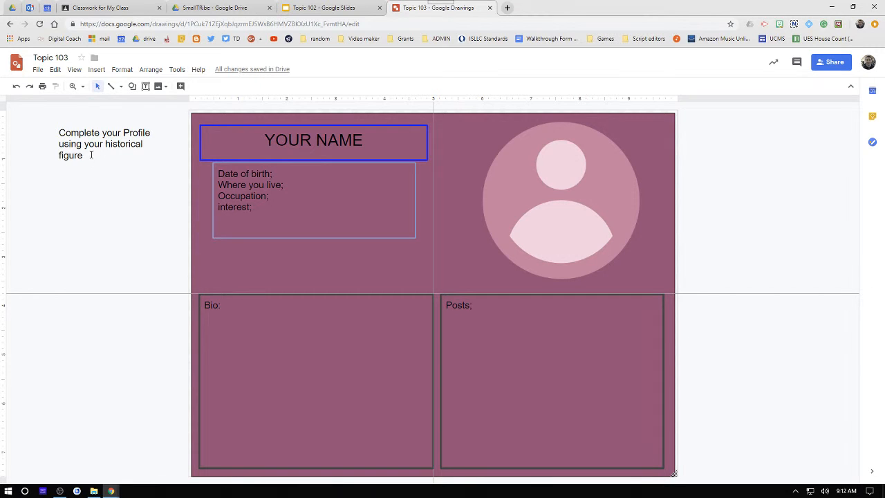
{"action": "left_click", "coordinate": [120, 162]}
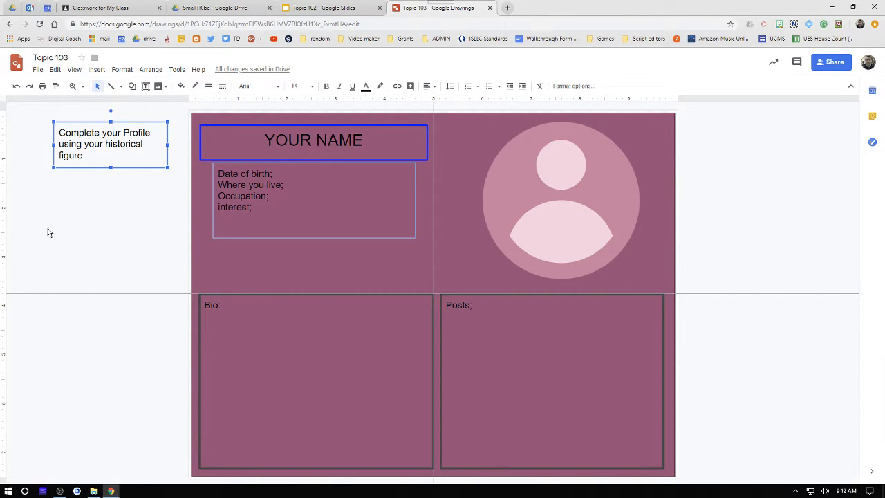
{"action": "left_click", "coordinate": [311, 146]}
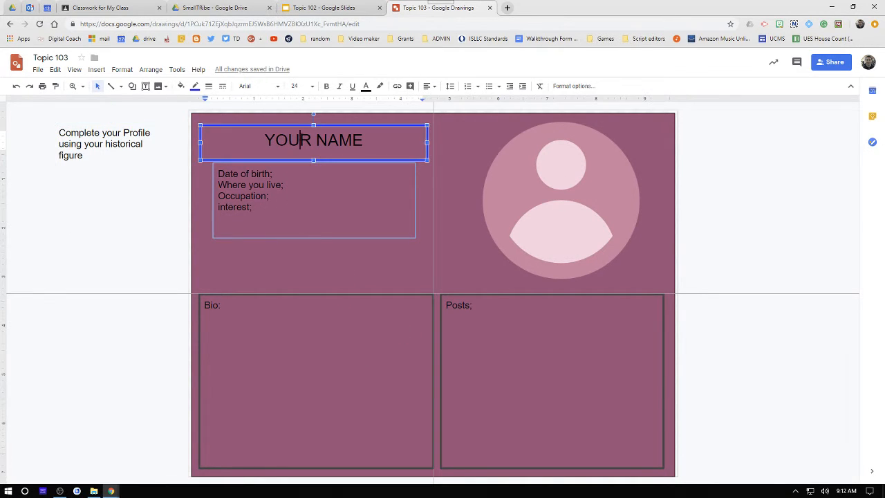
{"action": "left_click", "coordinate": [315, 228]}
{"action": "left_click", "coordinate": [282, 371]}
{"action": "left_click", "coordinate": [556, 298]}
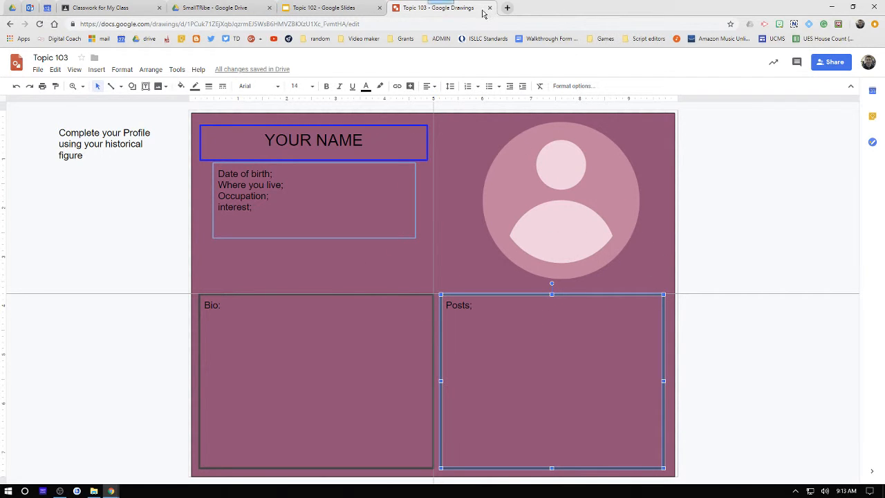
{"action": "left_click", "coordinate": [122, 8]}
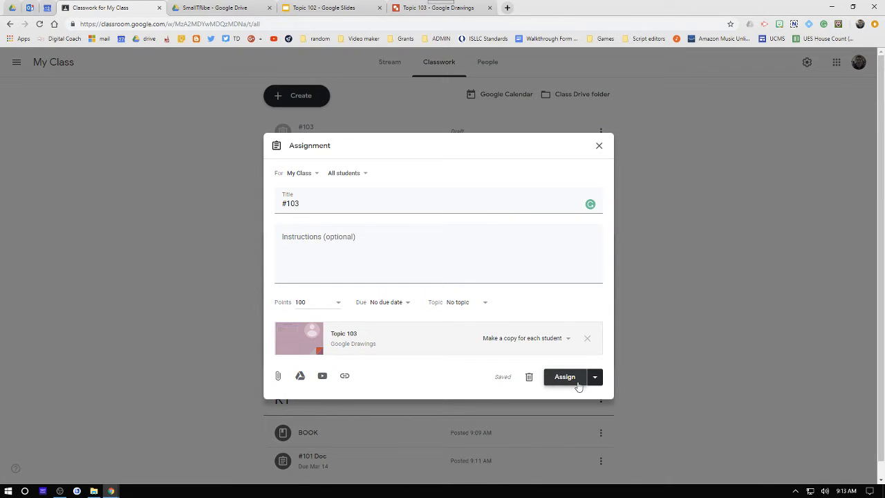
- Schedule the #103 assignment for Mar 13, 2019 at 10:00 PM instead of assigning it now
{"action": "left_click", "coordinate": [595, 377]}
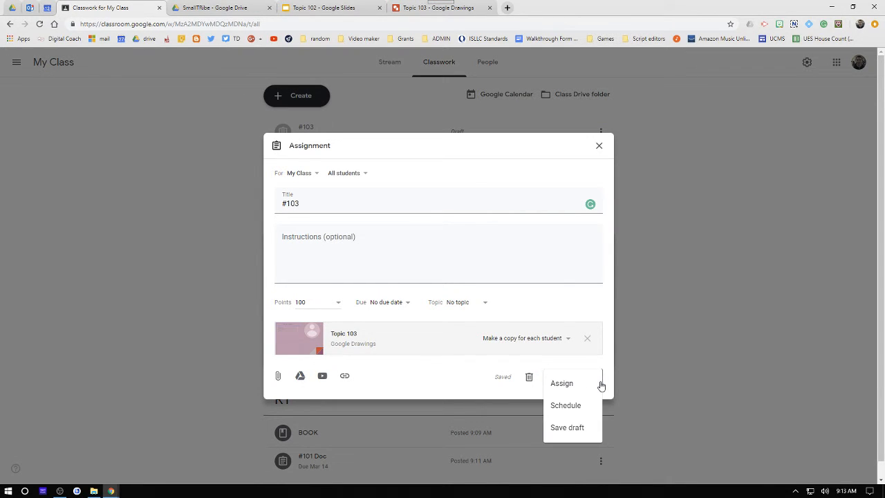
{"action": "left_click", "coordinate": [566, 406]}
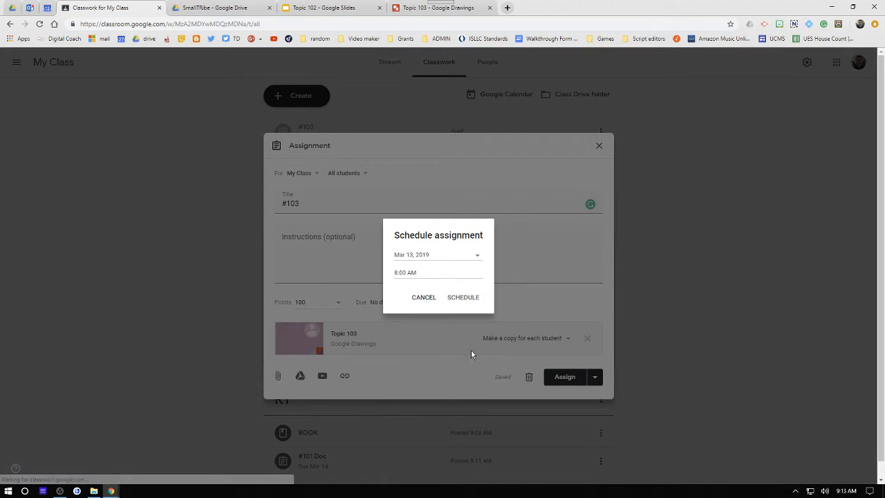
{"action": "left_click", "coordinate": [404, 273]}
{"action": "type", "text": "1"}
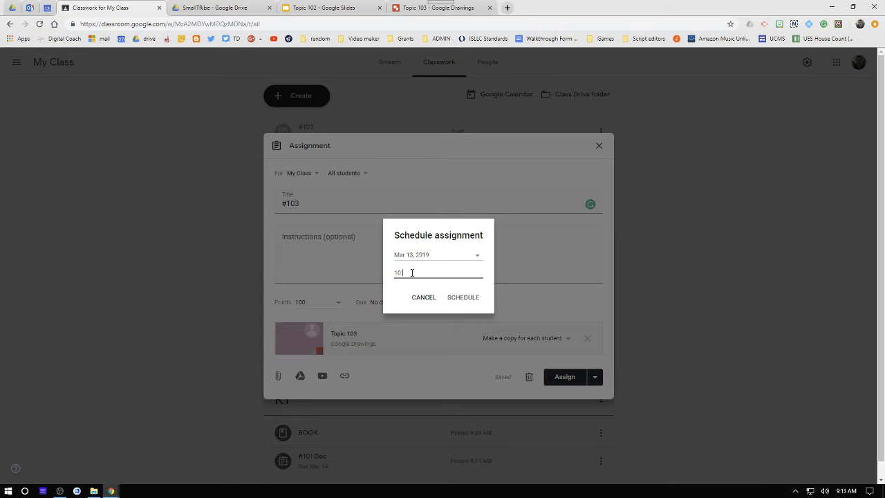
{"action": "type", "text": "0:00"}
{"action": "left_click", "coordinate": [467, 298]}
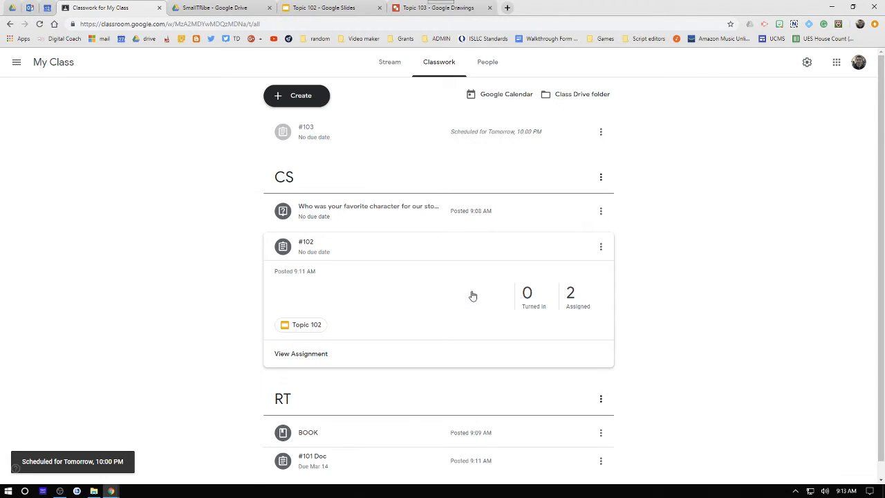
- Edit the scheduled #103 assignment to place it under the CS topic and save the schedule
{"action": "scroll", "coordinate": [473, 295], "scroll_direction": "down", "scroll_amount": 1}
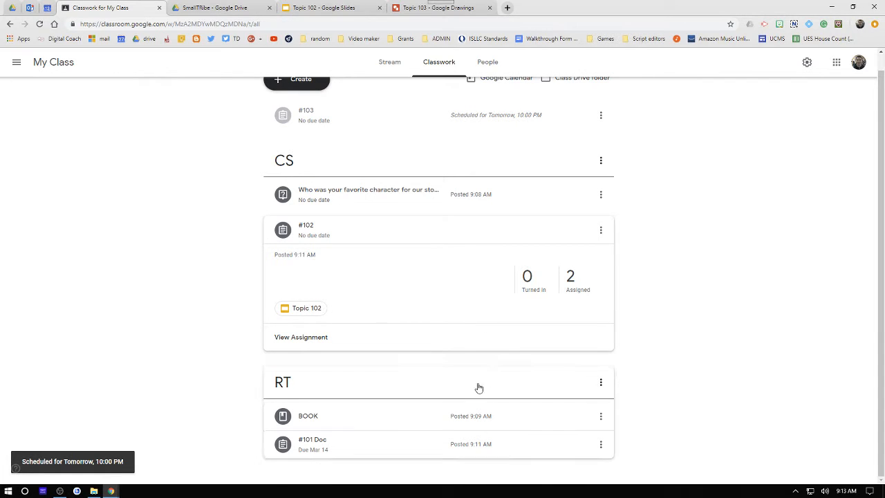
{"action": "scroll", "coordinate": [450, 193], "scroll_direction": "up", "scroll_amount": 1}
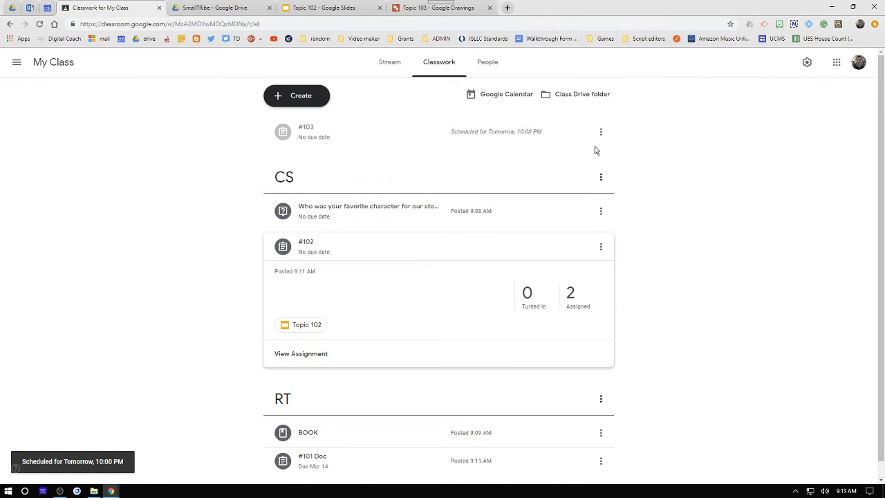
{"action": "left_click", "coordinate": [601, 131]}
{"action": "left_click", "coordinate": [587, 156]}
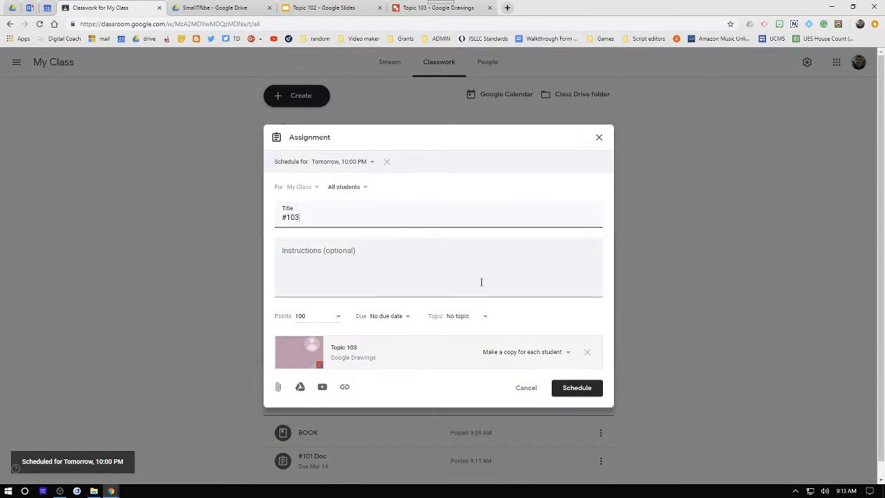
{"action": "left_click", "coordinate": [459, 319]}
{"action": "left_click", "coordinate": [457, 357]}
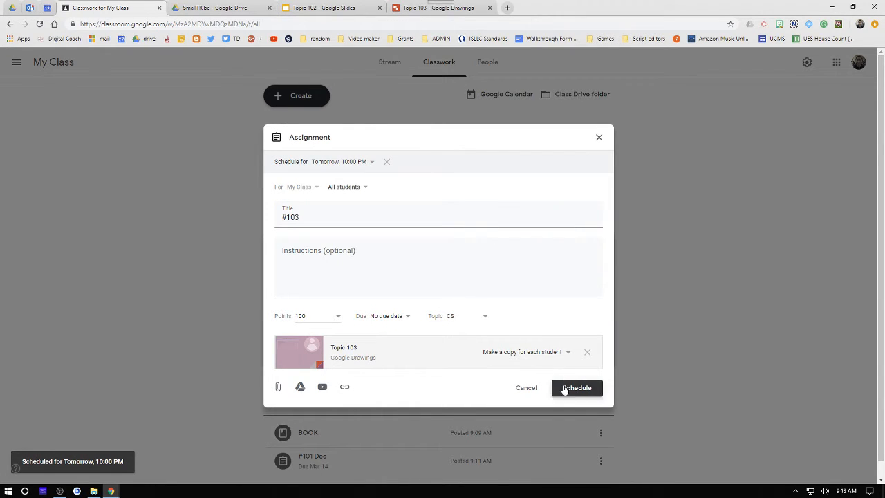
{"action": "left_click", "coordinate": [571, 389]}
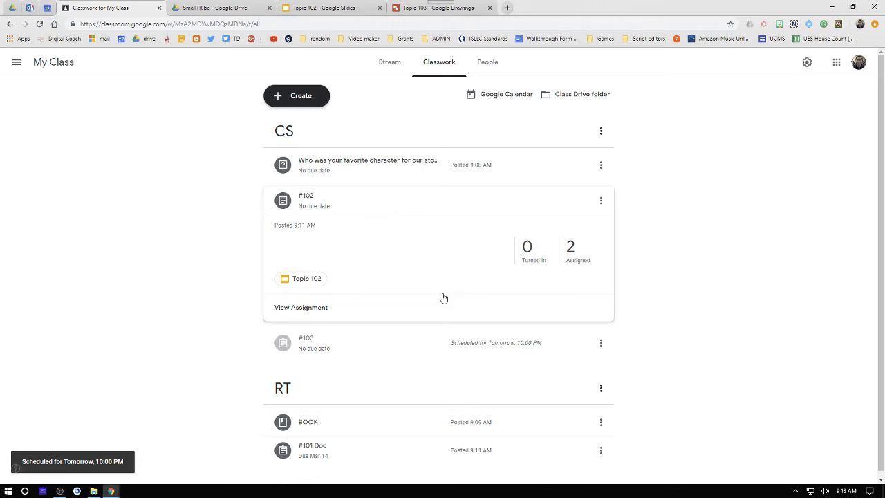
- Edit the #103 assignment again so it goes to a single student instead of all students
{"action": "scroll", "coordinate": [462, 342], "scroll_direction": "down", "scroll_amount": 1}
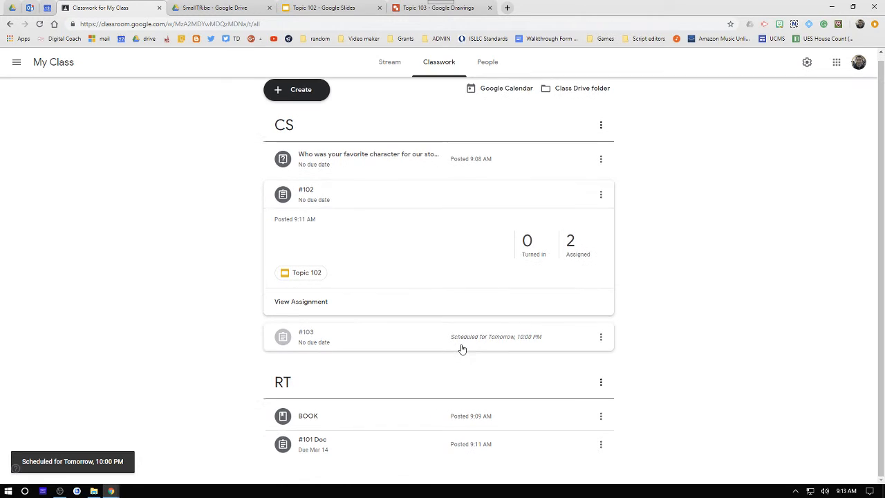
{"action": "left_click", "coordinate": [600, 337]}
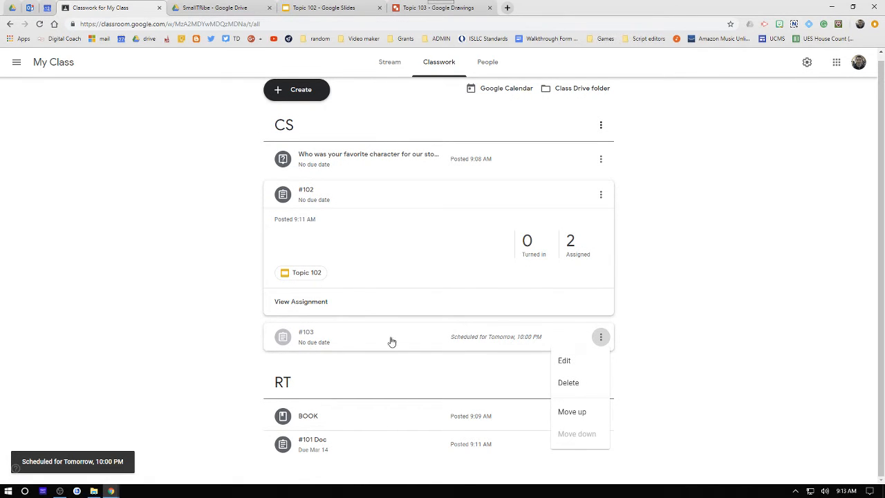
{"action": "left_click", "coordinate": [576, 363]}
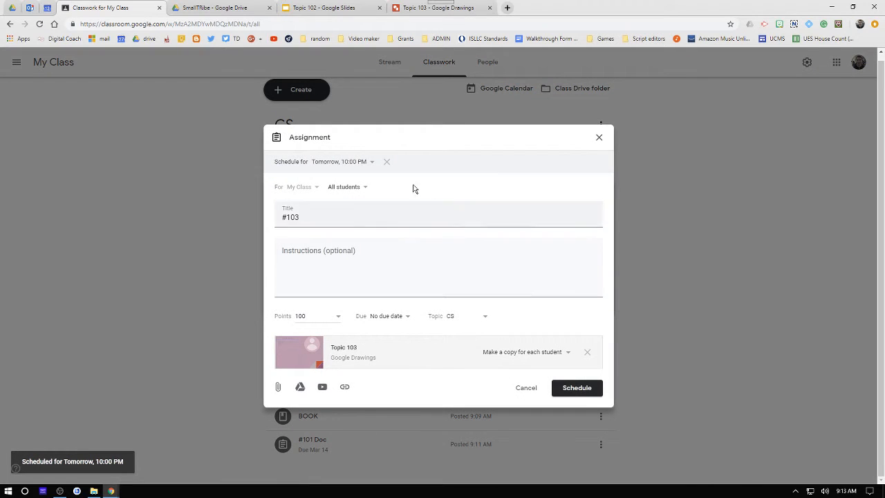
{"action": "left_click", "coordinate": [350, 187]}
{"action": "left_click", "coordinate": [338, 236]}
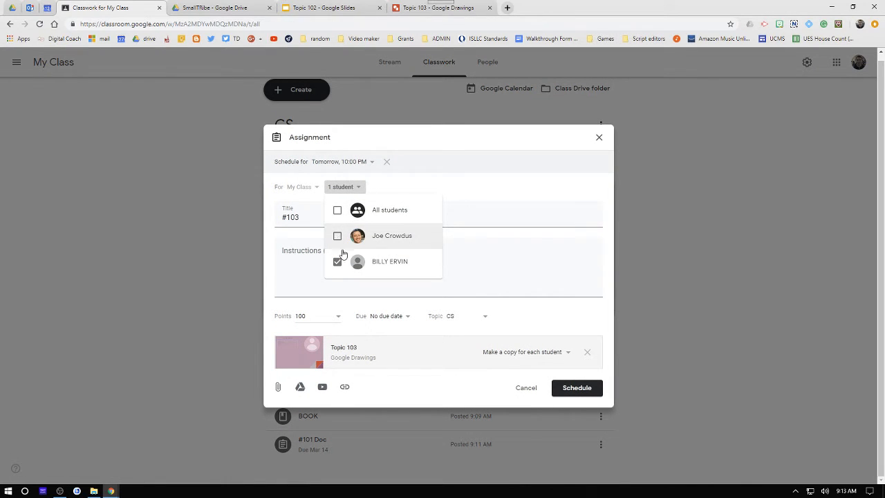
{"action": "left_click", "coordinate": [566, 389]}
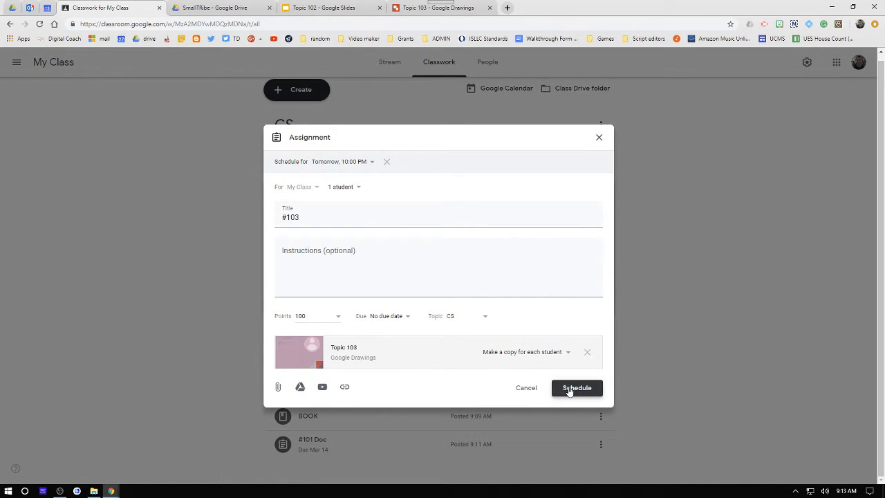
{"action": "left_click", "coordinate": [568, 390]}
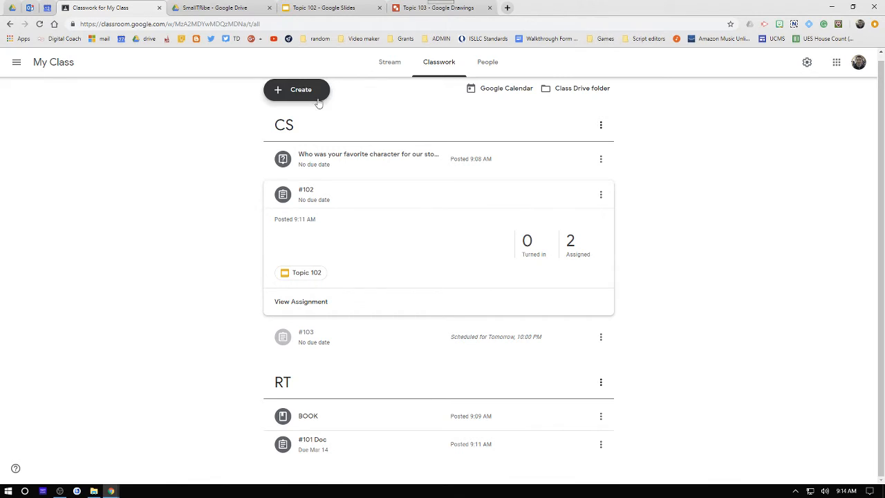
- Start a new assignment and attach the Drive document [Template] Topic 101
{"action": "left_click", "coordinate": [293, 89]}
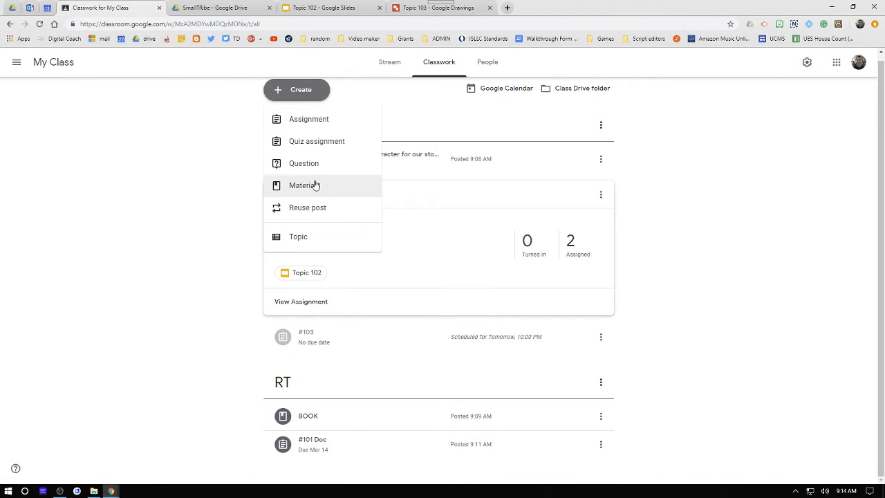
{"action": "left_click", "coordinate": [307, 119]}
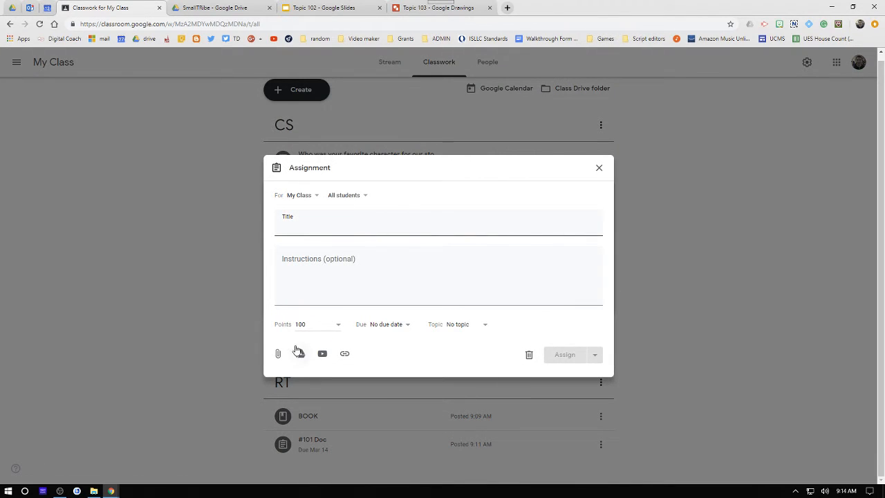
{"action": "left_click", "coordinate": [298, 354]}
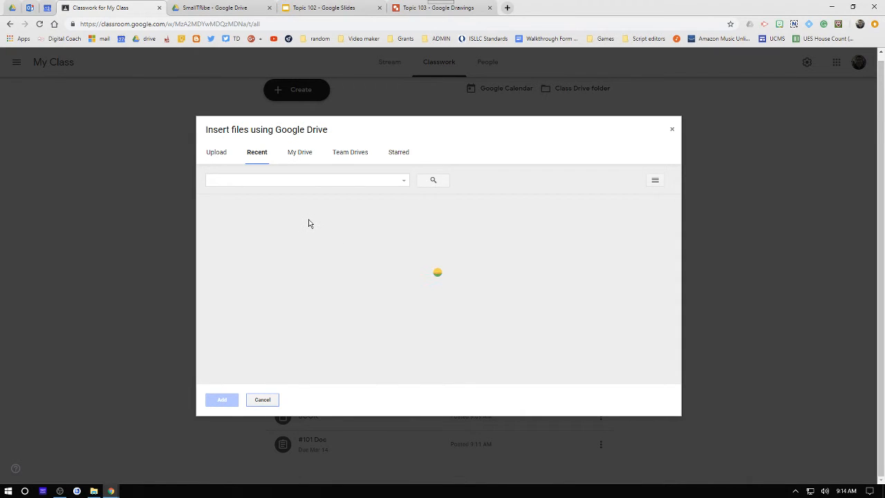
{"action": "left_click", "coordinate": [334, 253]}
{"action": "left_click", "coordinate": [220, 400]}
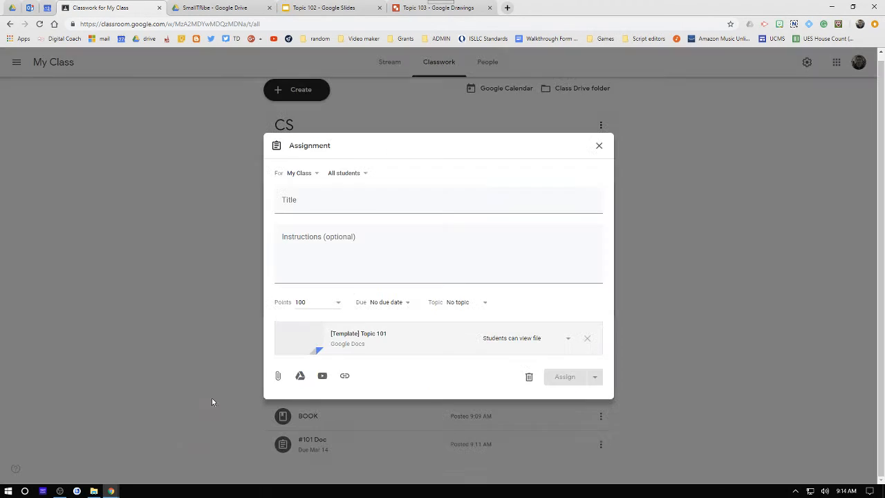
- Attach the Blank Quiz form from Drive to the same new assignment
{"action": "left_click", "coordinate": [301, 378]}
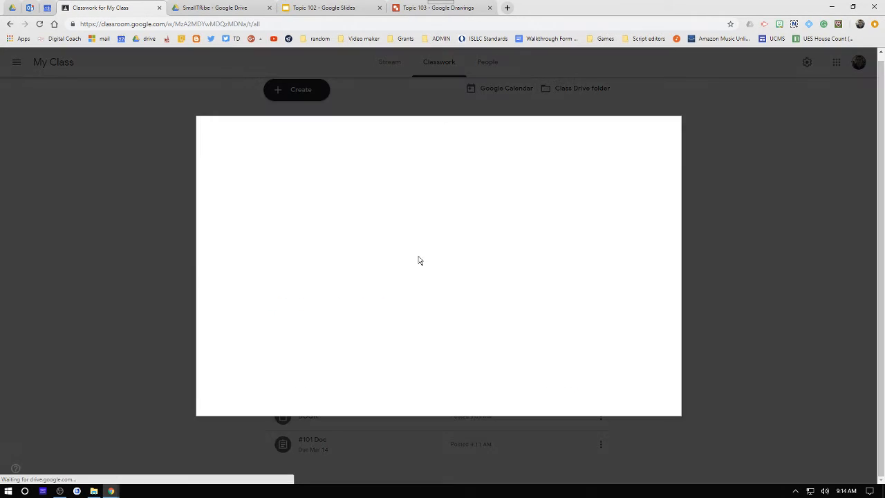
{"action": "left_click", "coordinate": [538, 258]}
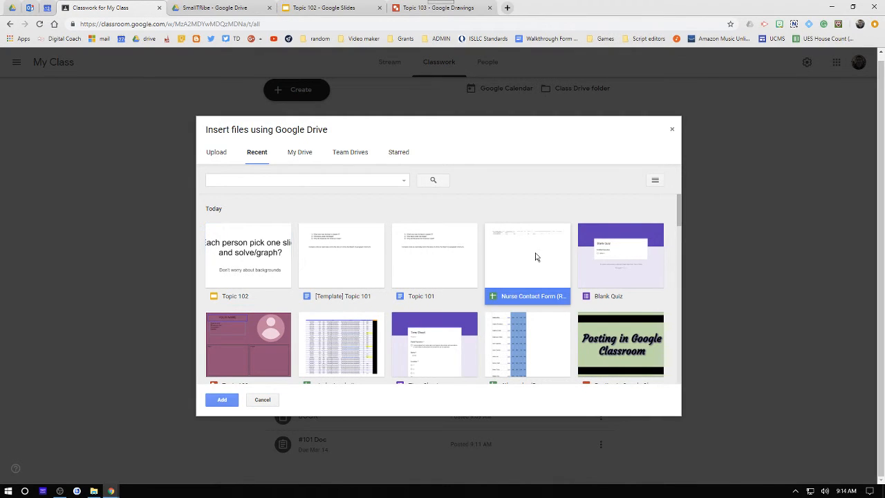
{"action": "left_click", "coordinate": [608, 273]}
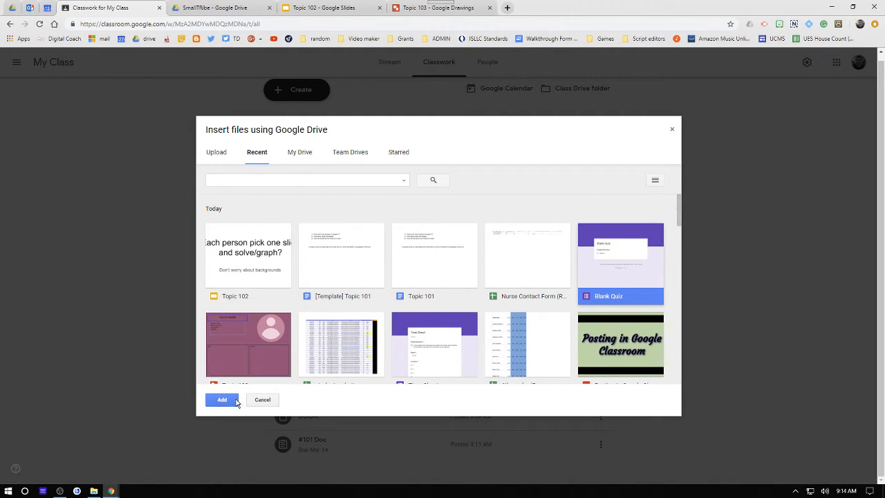
{"action": "left_click", "coordinate": [220, 404]}
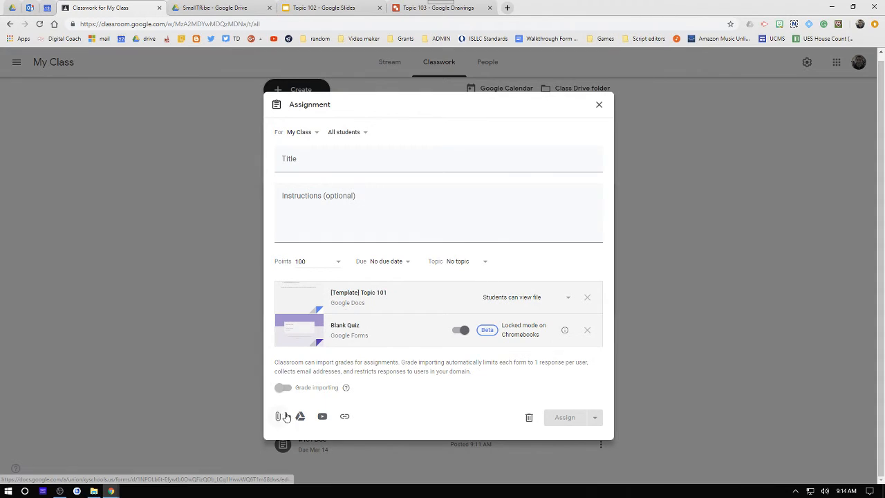
- Attach the Drive drawing Posting in Google Classroom to the new assignment
{"action": "left_click", "coordinate": [300, 416]}
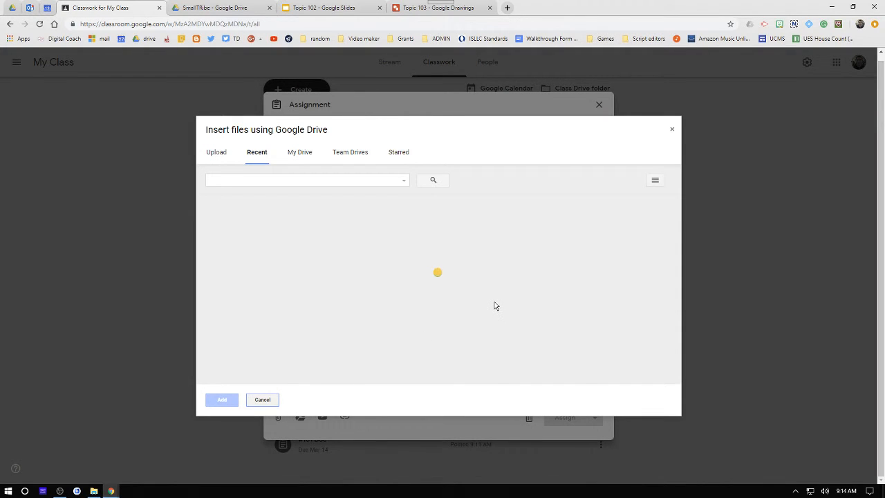
{"action": "left_click", "coordinate": [558, 345]}
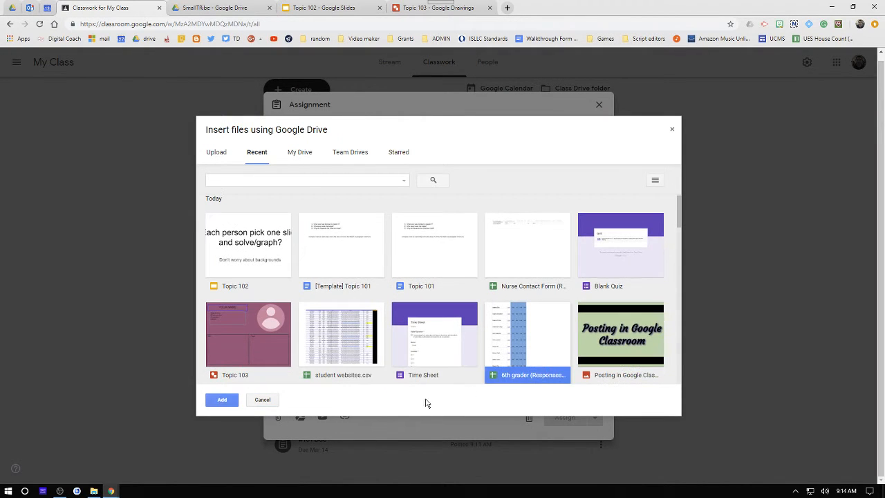
{"action": "left_click", "coordinate": [354, 340]}
{"action": "left_click", "coordinate": [395, 359]}
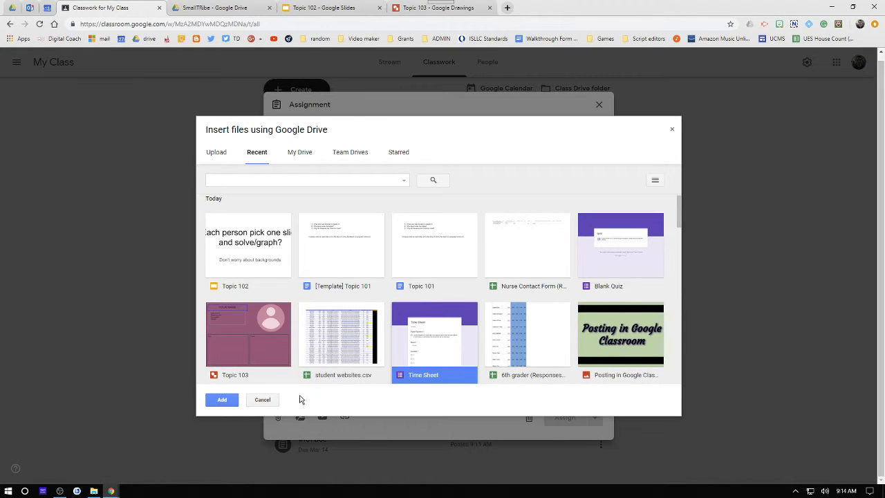
{"action": "scroll", "coordinate": [554, 323], "scroll_direction": "down", "scroll_amount": 3}
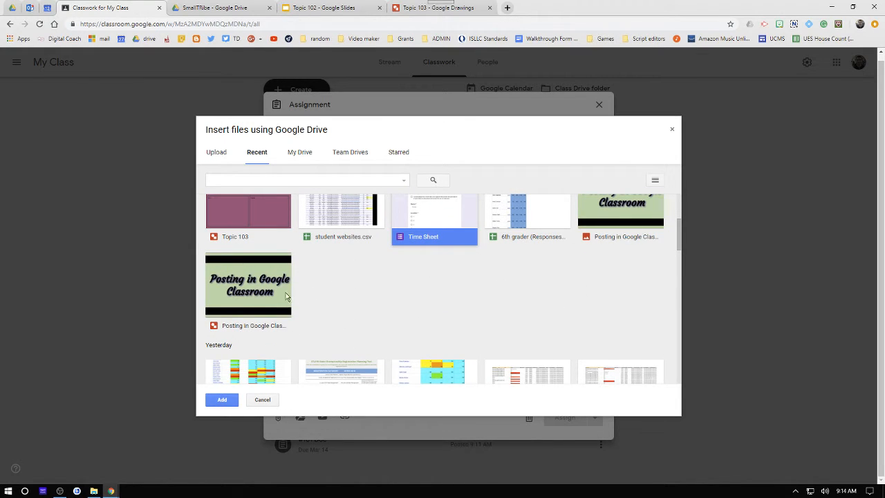
{"action": "left_click", "coordinate": [287, 296]}
{"action": "left_click", "coordinate": [225, 403]}
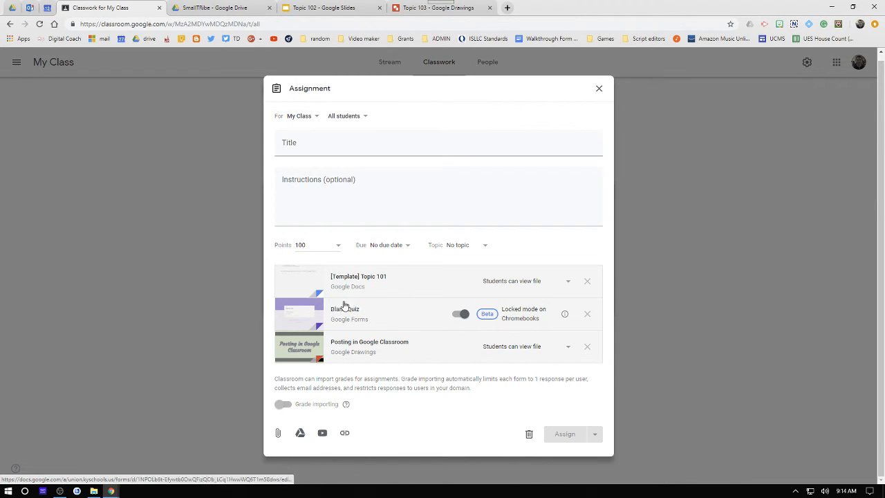
- Open the sharing options for the [Template] Topic 101 attachment
{"action": "left_click", "coordinate": [567, 282]}
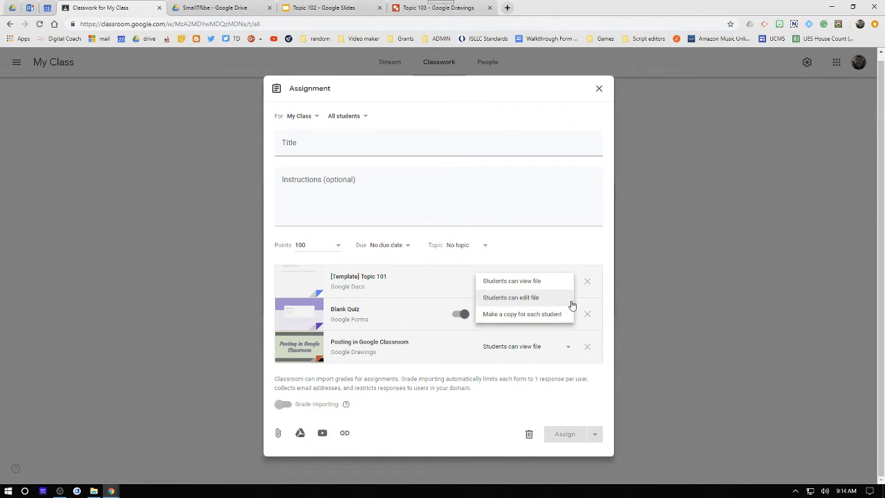
{"action": "left_click_drag", "start_coordinate": [349, 320], "coordinate": [368, 278]}
{"action": "mouse_move", "coordinate": [392, 346]}
{"action": "left_mouse_down"}
{"action": "mouse_move", "coordinate": [390, 286]}
{"action": "mouse_move", "coordinate": [387, 344]}
{"action": "mouse_move", "coordinate": [408, 263]}
{"action": "mouse_move", "coordinate": [401, 344]}
{"action": "left_mouse_up"}
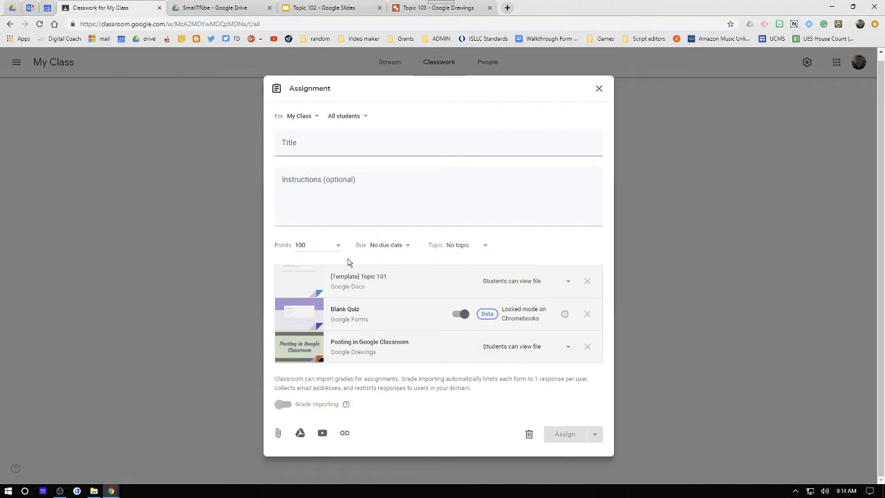
- Remove all three attachments and delete the draft assignment
{"action": "left_click", "coordinate": [589, 350]}
{"action": "left_click", "coordinate": [588, 325]}
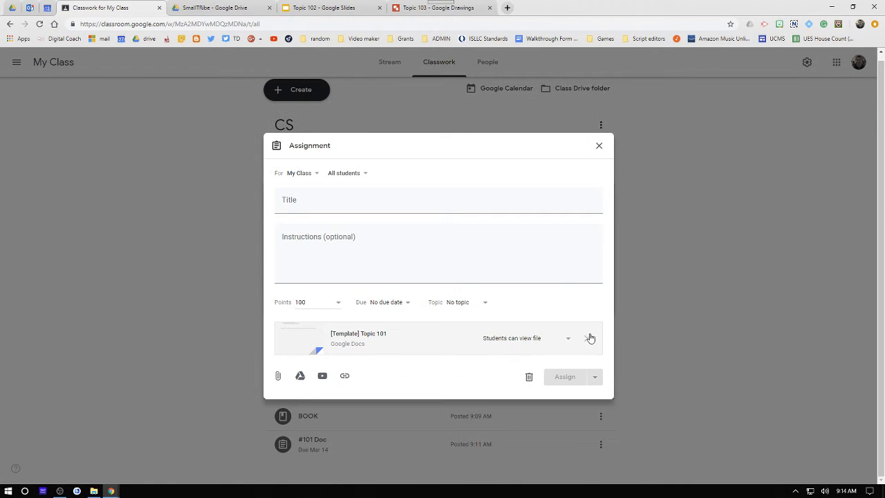
{"action": "left_click", "coordinate": [589, 337]}
{"action": "left_click", "coordinate": [529, 353]}
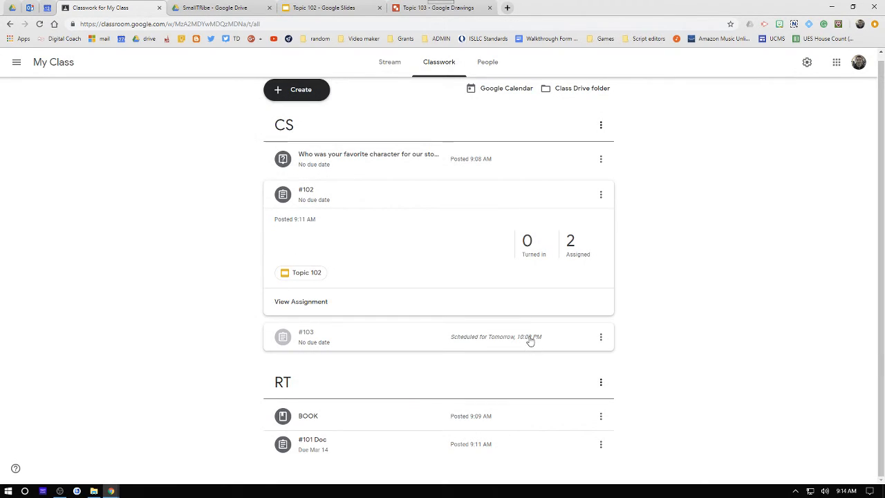
- Create a quiz assignment and open its attached Blank Quiz form
{"action": "left_click", "coordinate": [301, 90]}
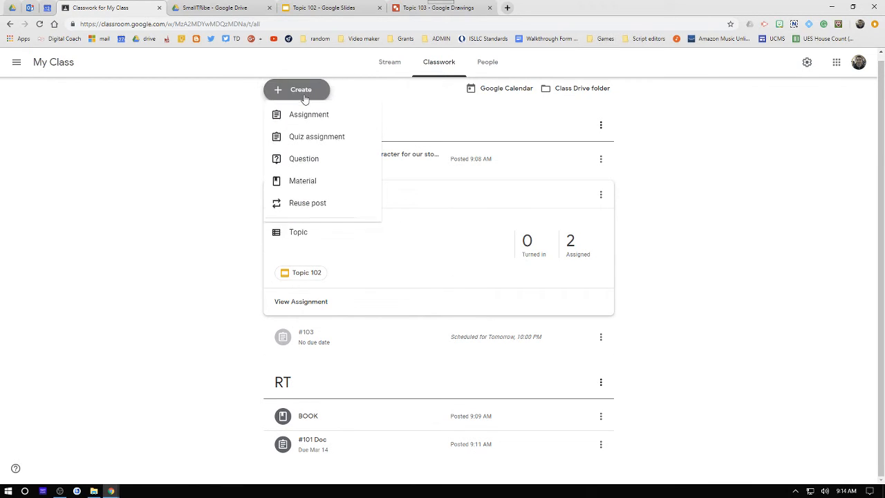
{"action": "left_click", "coordinate": [303, 146]}
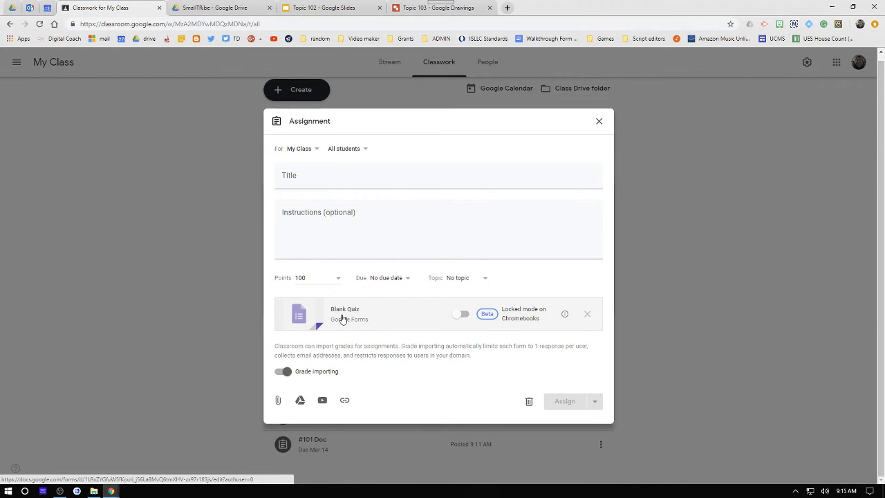
{"action": "left_click", "coordinate": [341, 318]}
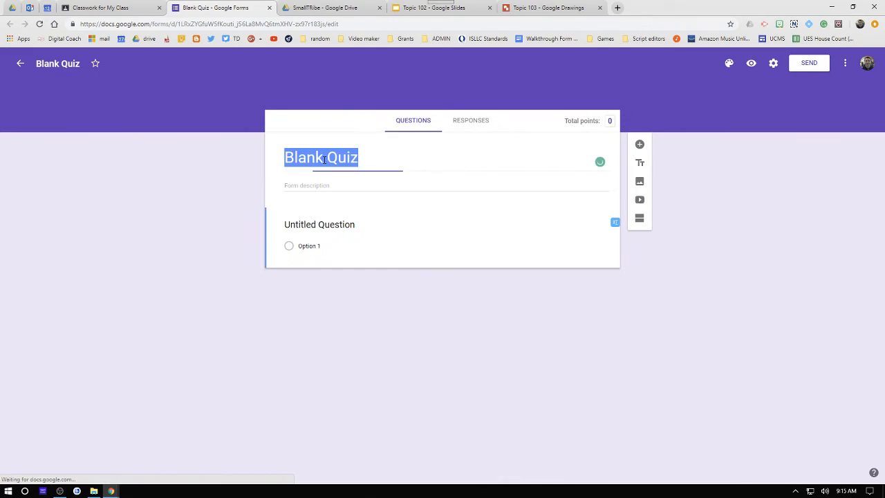
- Set the quiz form's title to Sample
{"action": "type", "text": "Sampe"}
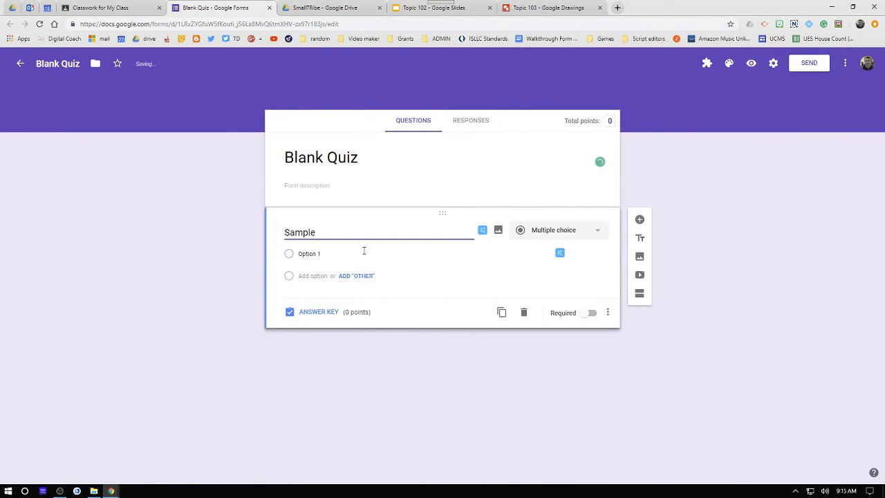
{"action": "left_click_drag", "start_coordinate": [317, 232], "coordinate": [271, 234]}
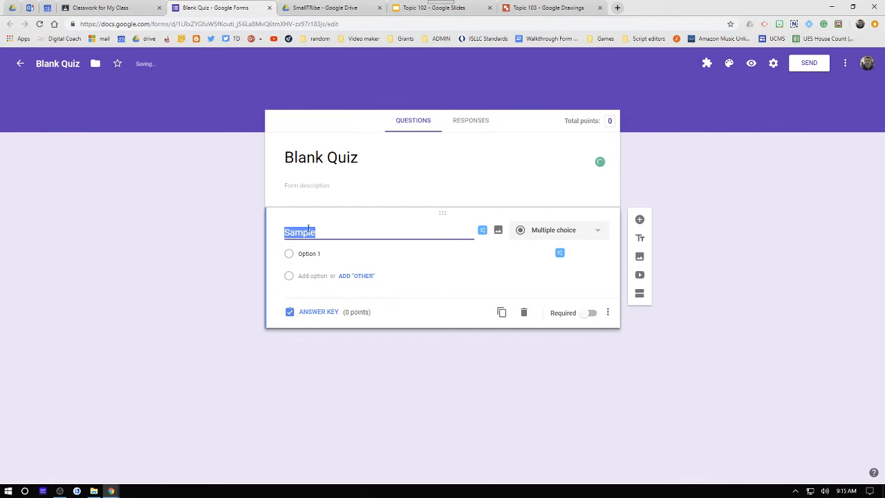
{"action": "triple_click", "coordinate": [354, 162]}
{"action": "type", "text": "Sample"}
- Write the first question as "What is the captial of Kentucky"
{"action": "double_click", "coordinate": [313, 224]}
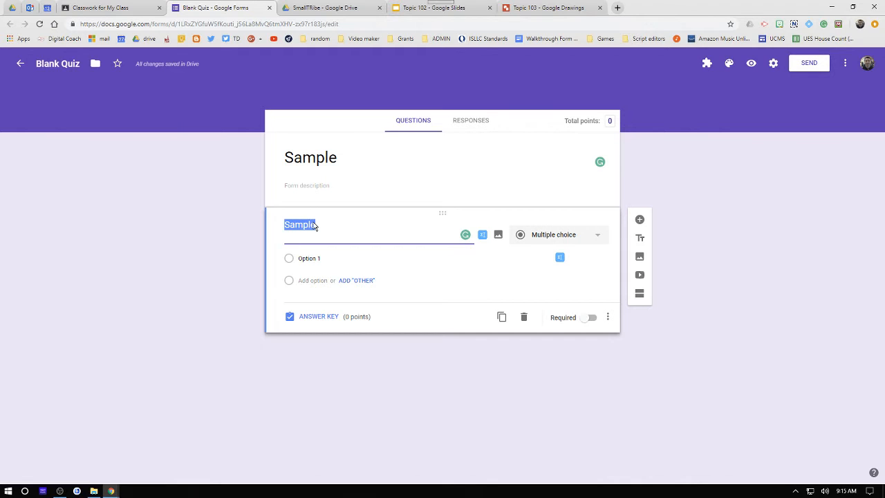
{"action": "type", "text": "What is the captia"}
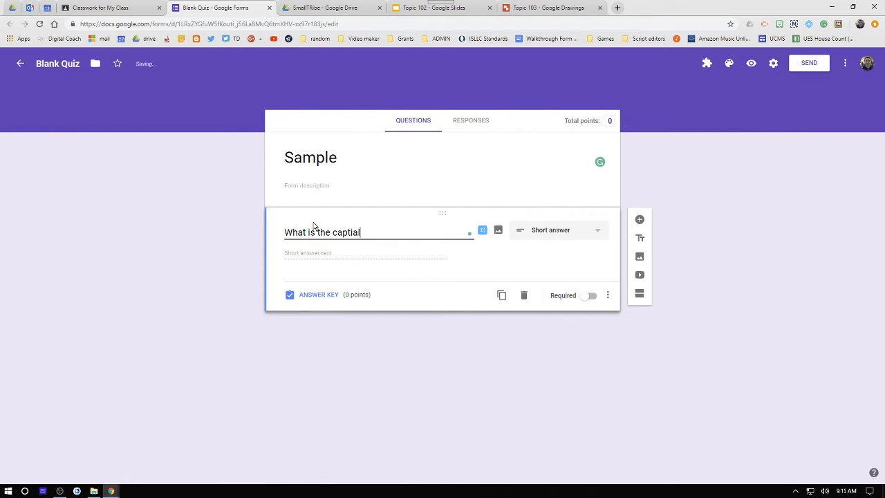
{"action": "type", "text": "Kentucky"}
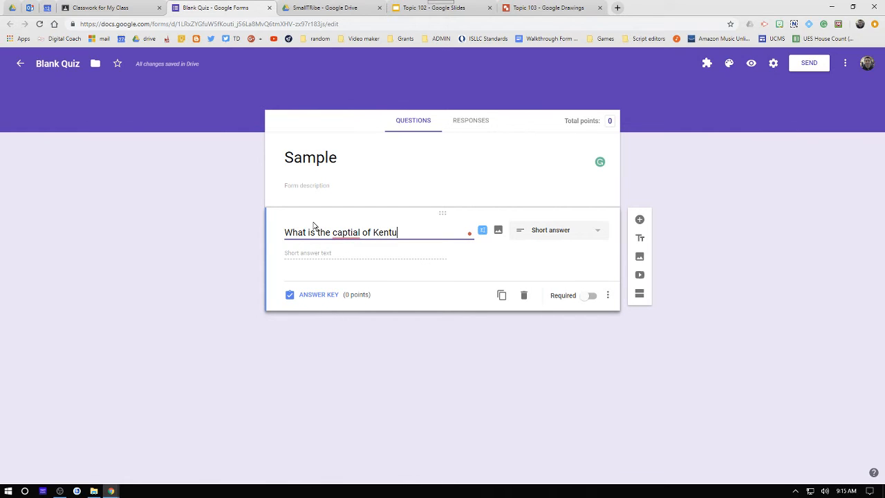
- Add Frankfort plus the suggested options Baton Rouge, Nashville, Augusta and Topeka, and open the answer key
{"action": "mouse_move", "coordinate": [338, 231]}
{"action": "left_click", "coordinate": [347, 250]}
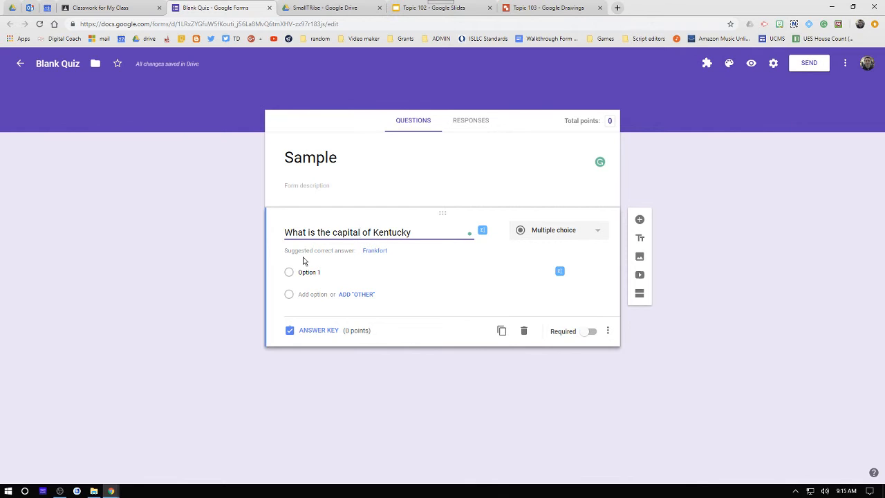
{"action": "left_click", "coordinate": [375, 251]}
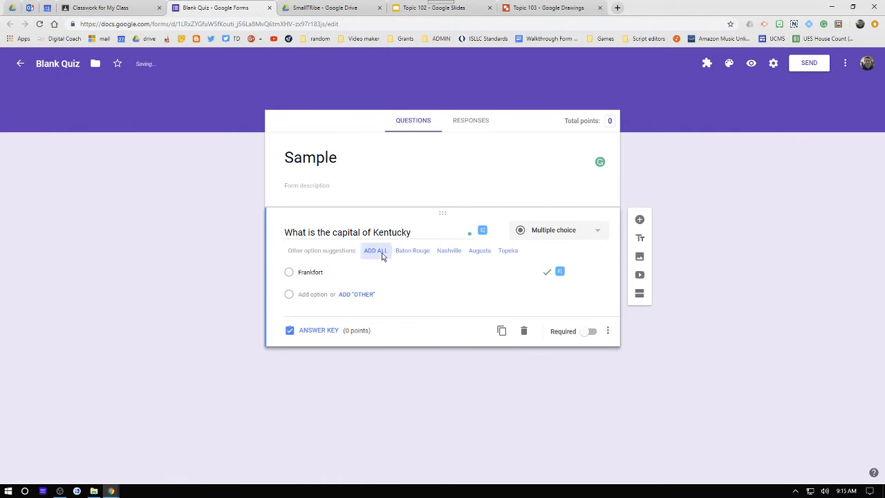
{"action": "left_click", "coordinate": [381, 252]}
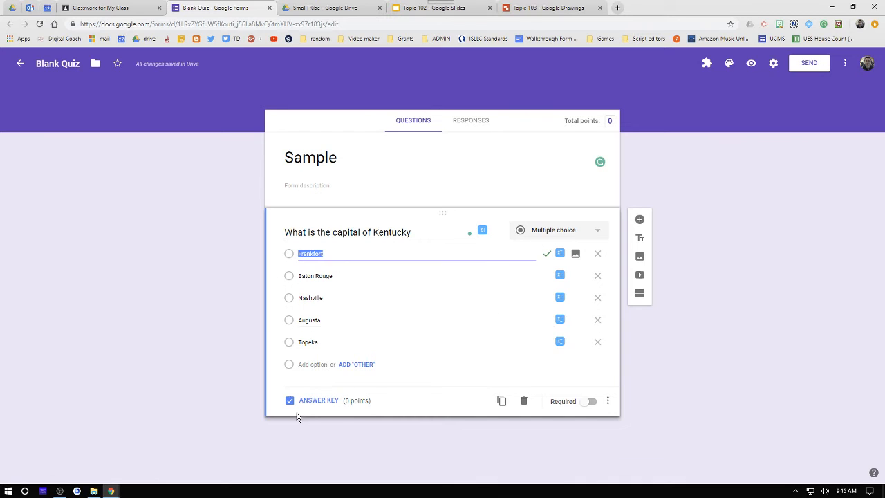
{"action": "left_click", "coordinate": [319, 403]}
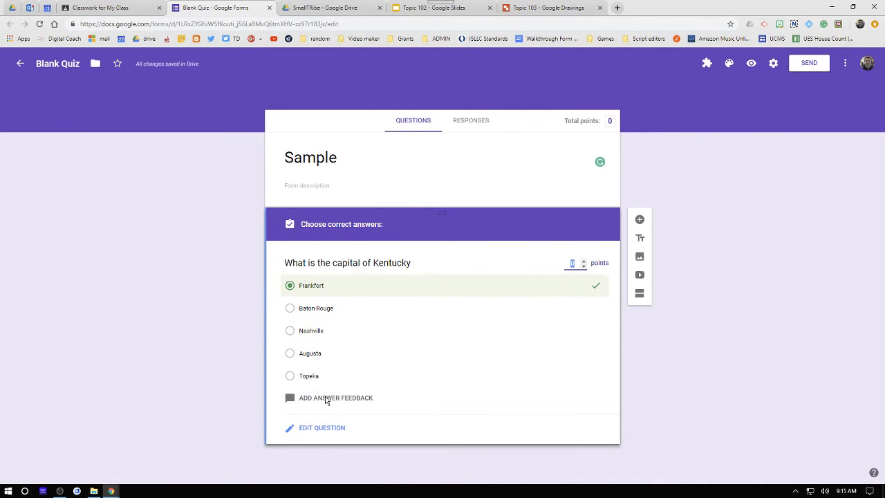
{"action": "left_click", "coordinate": [326, 399]}
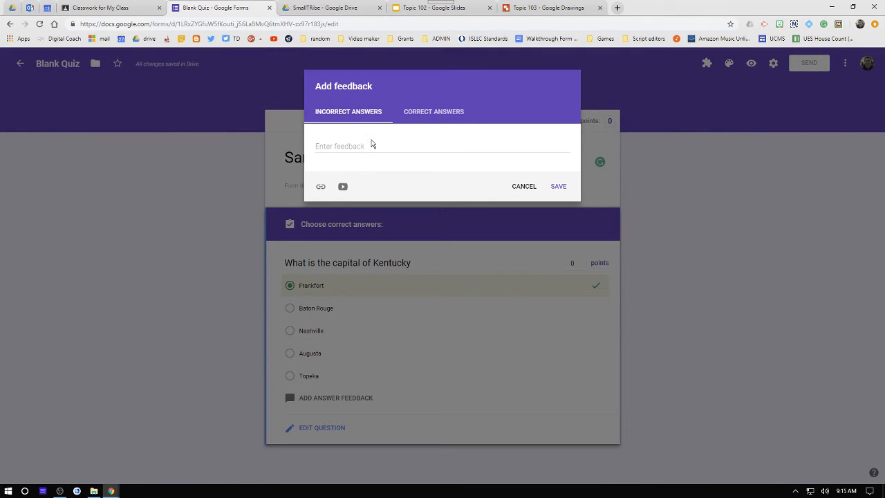
{"action": "left_click", "coordinate": [344, 145]}
{"action": "left_click", "coordinate": [344, 187]}
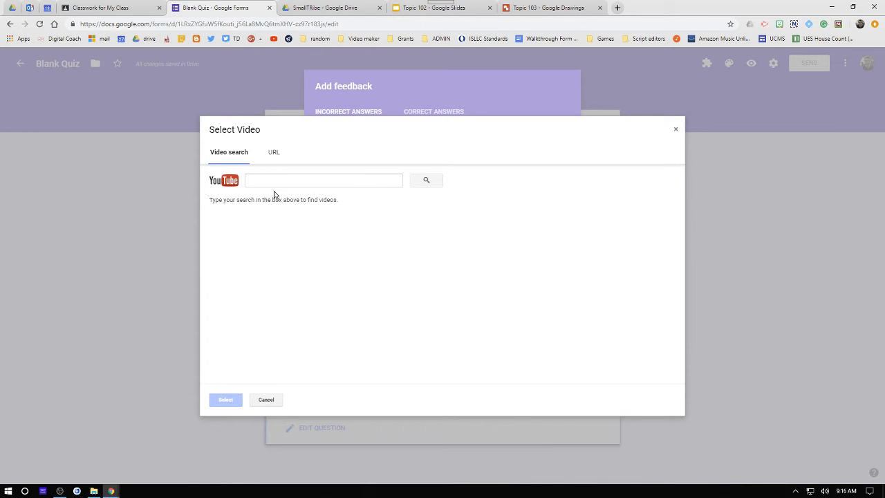
{"action": "left_click", "coordinate": [266, 401]}
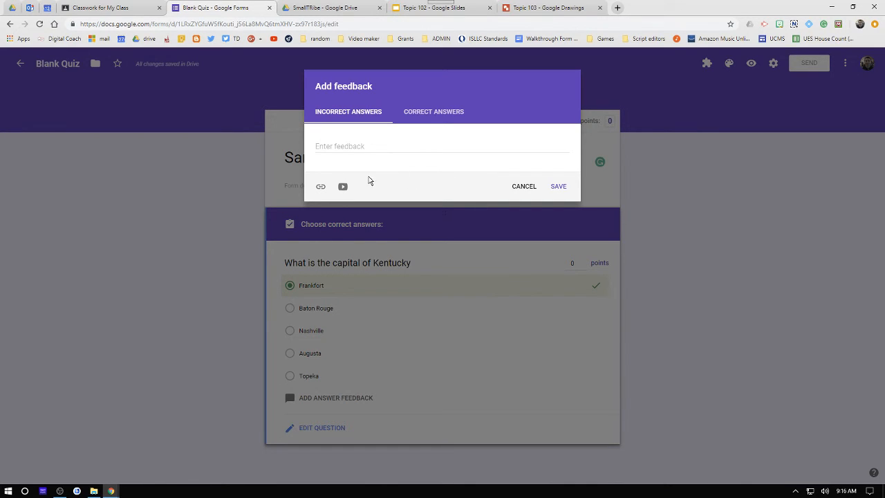
{"action": "left_click", "coordinate": [525, 187]}
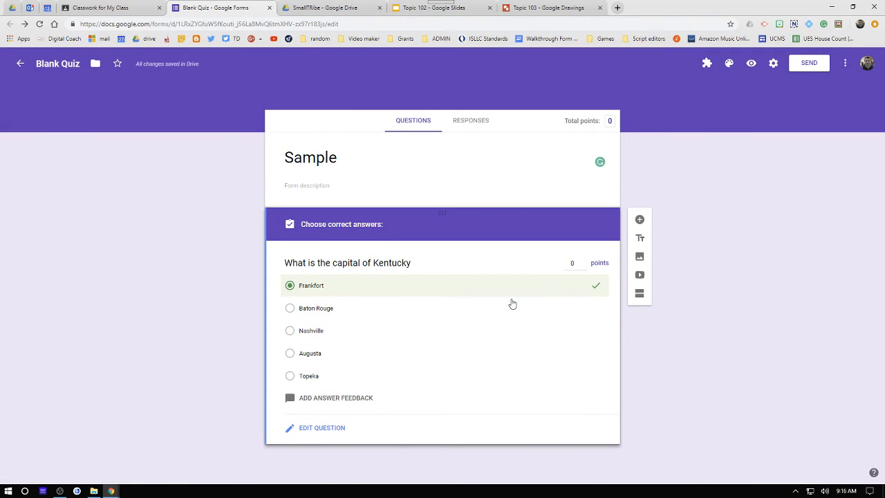
- Rename the form file as Sample
{"action": "left_click", "coordinate": [64, 63]}
{"action": "double_click", "coordinate": [70, 63]}
{"action": "triple_click", "coordinate": [70, 62]}
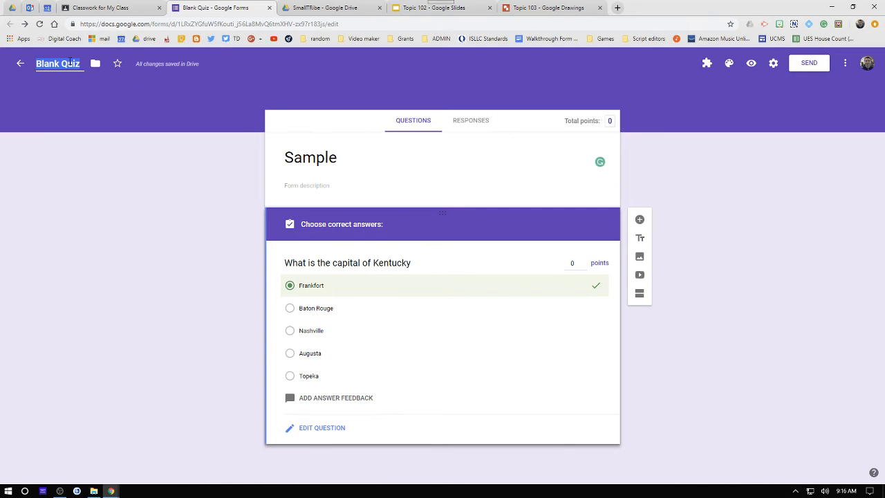
{"action": "type", "text": "Sample"}
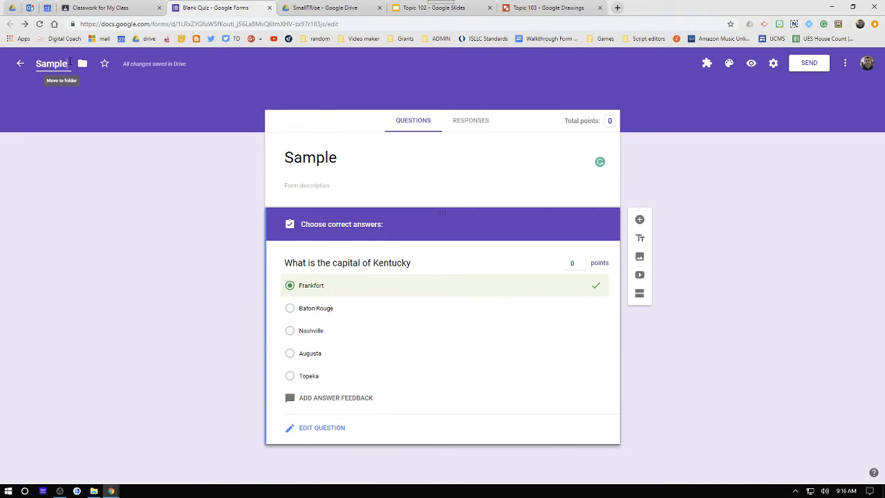
- Switch back to Classroom and turn on locked mode on Chromebooks for the quiz
{"action": "left_click", "coordinate": [117, 7]}
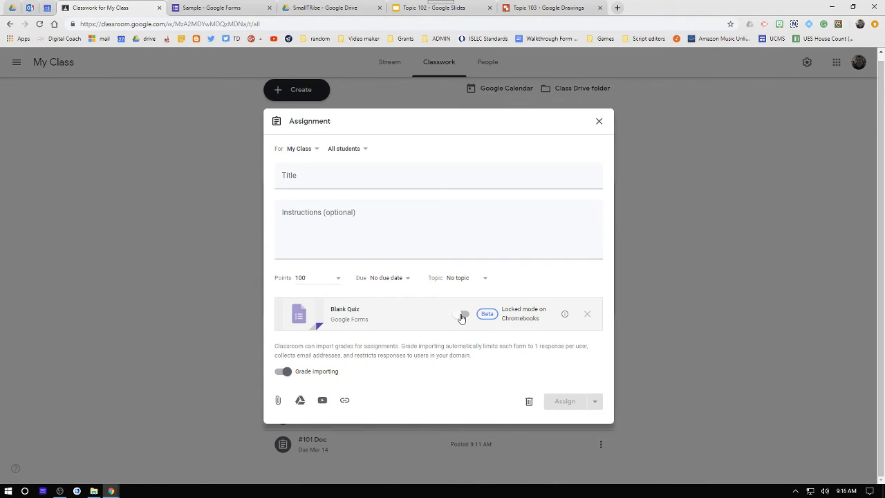
{"action": "left_click", "coordinate": [462, 314]}
- Title the quiz assignment Quiz #3, assign it, and expand its posted card
{"action": "left_click", "coordinate": [289, 177]}
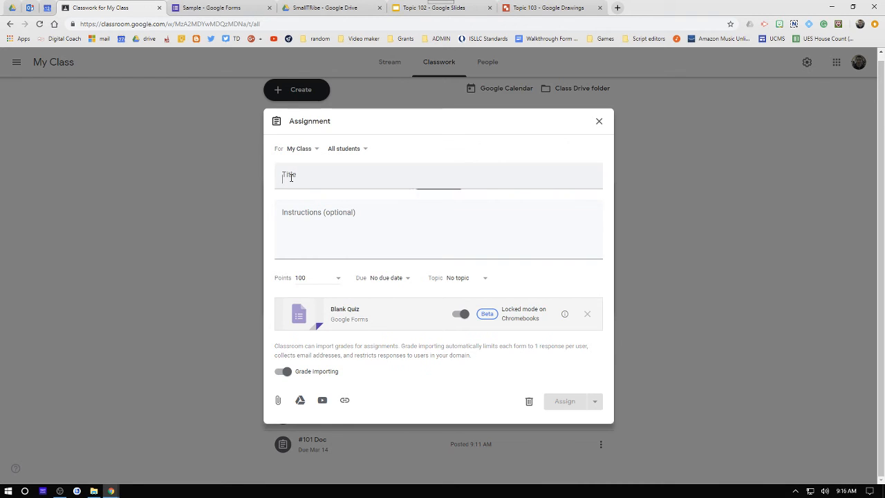
{"action": "type", "text": "Quiz"}
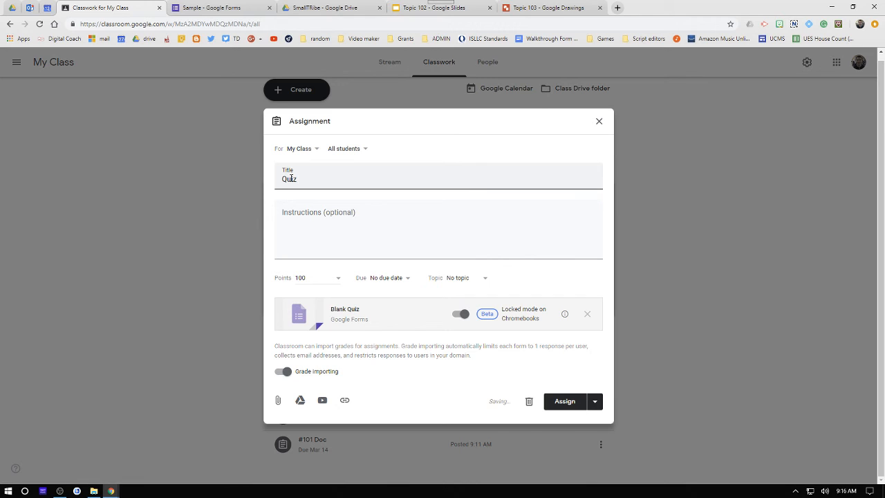
{"action": "type", "text": " #3"}
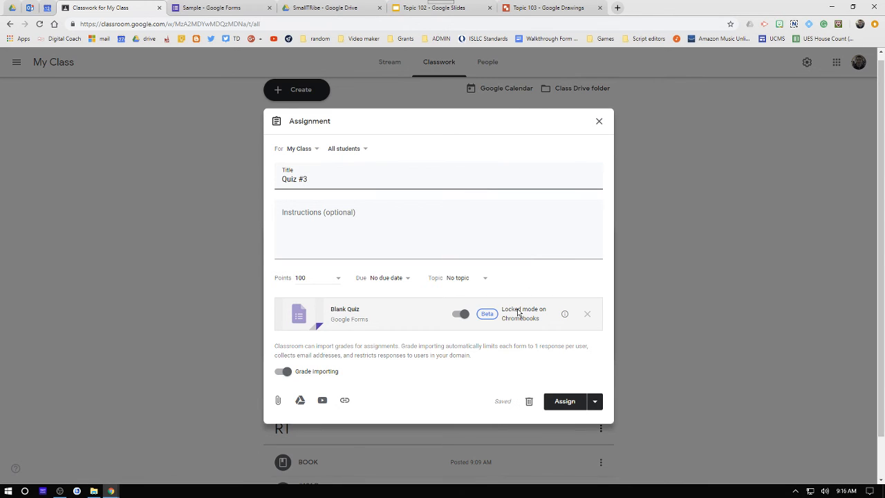
{"action": "left_click", "coordinate": [576, 404]}
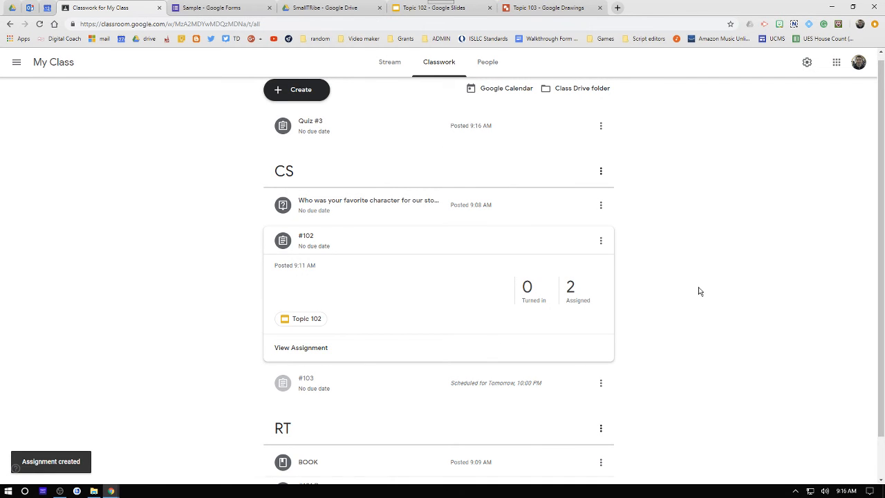
{"action": "left_click", "coordinate": [320, 123]}
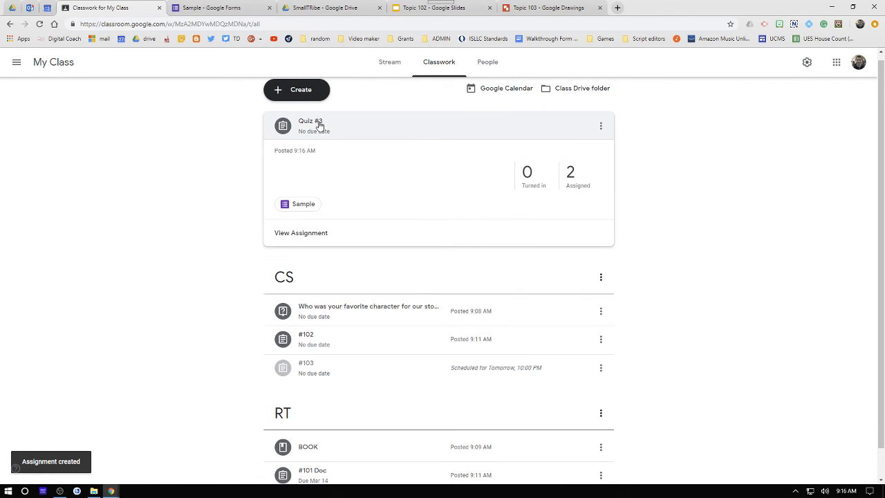